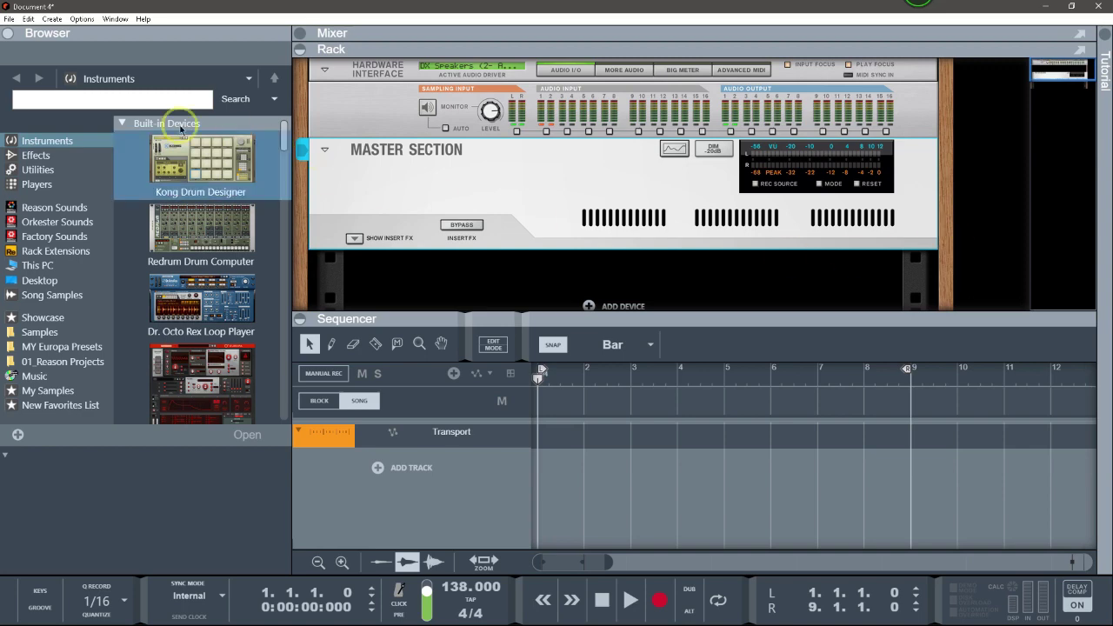
Add a UN-16 Unison effect and a Europa synthesizer to the rack.
{"action": "left_click", "coordinate": [48, 154]}
{"action": "scroll", "coordinate": [181, 278], "scroll_direction": "down", "scroll_amount": 15}
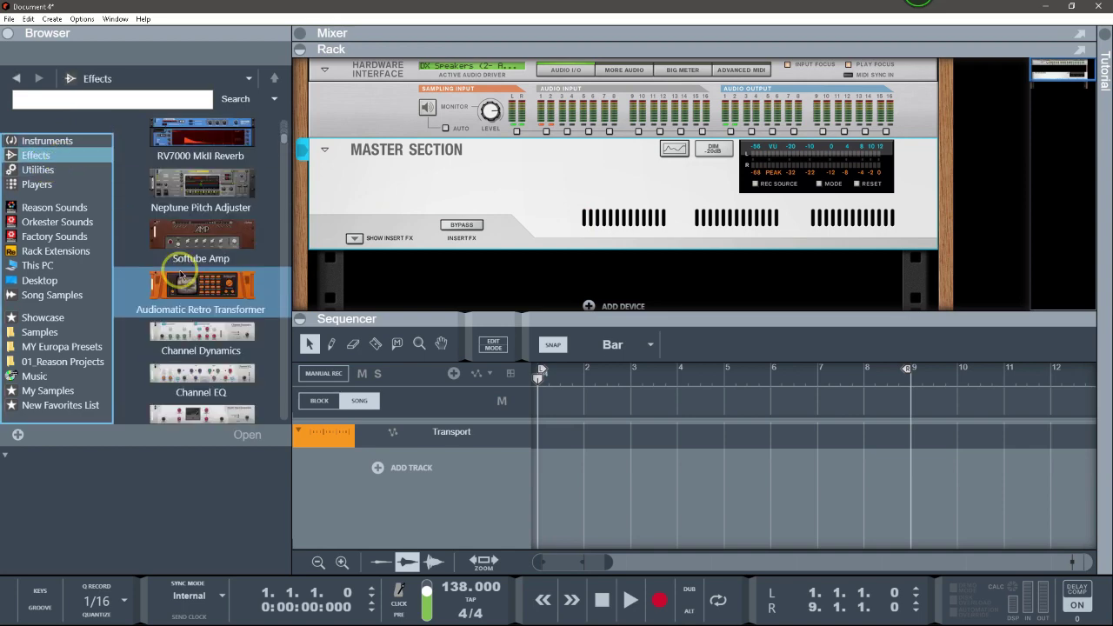
{"action": "scroll", "coordinate": [180, 298], "scroll_direction": "down", "scroll_amount": 5}
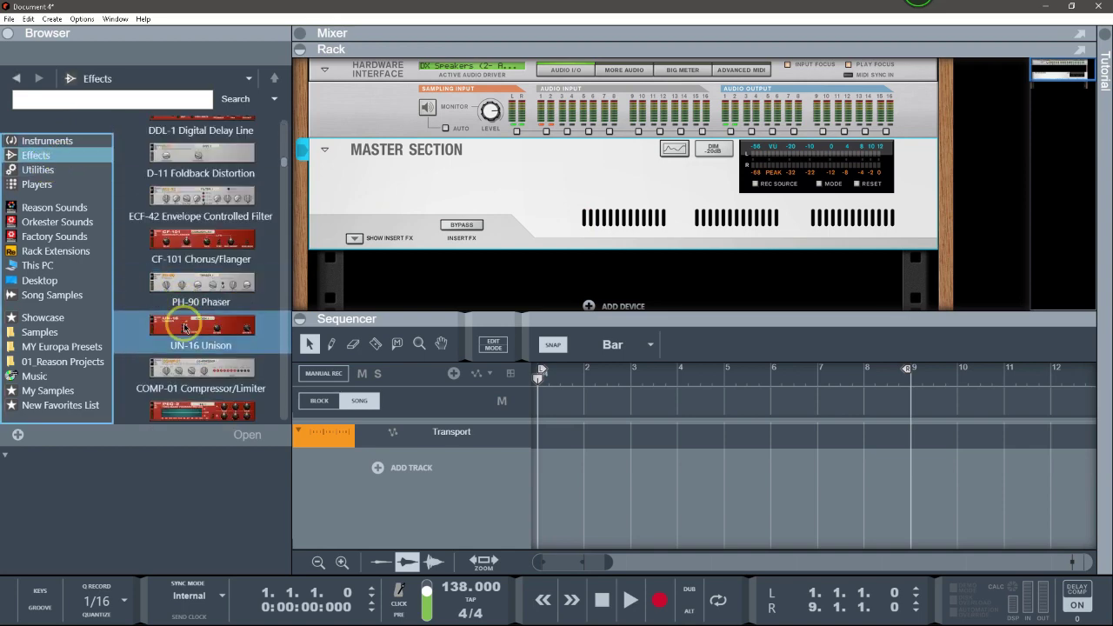
{"action": "left_click_drag", "start_coordinate": [187, 326], "coordinate": [390, 277]}
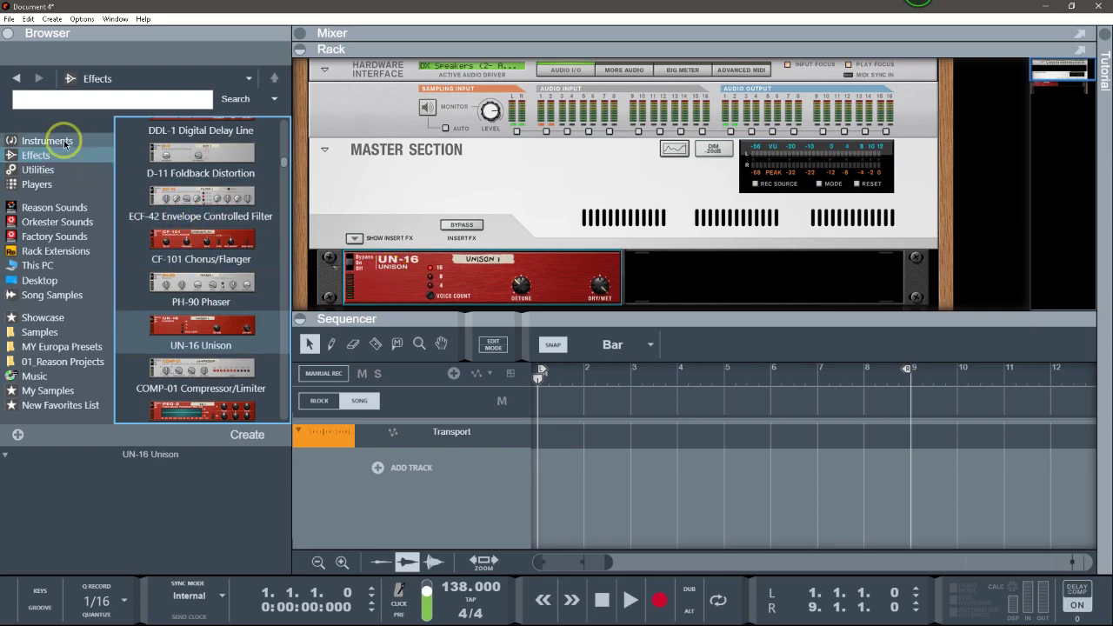
{"action": "left_click", "coordinate": [61, 140]}
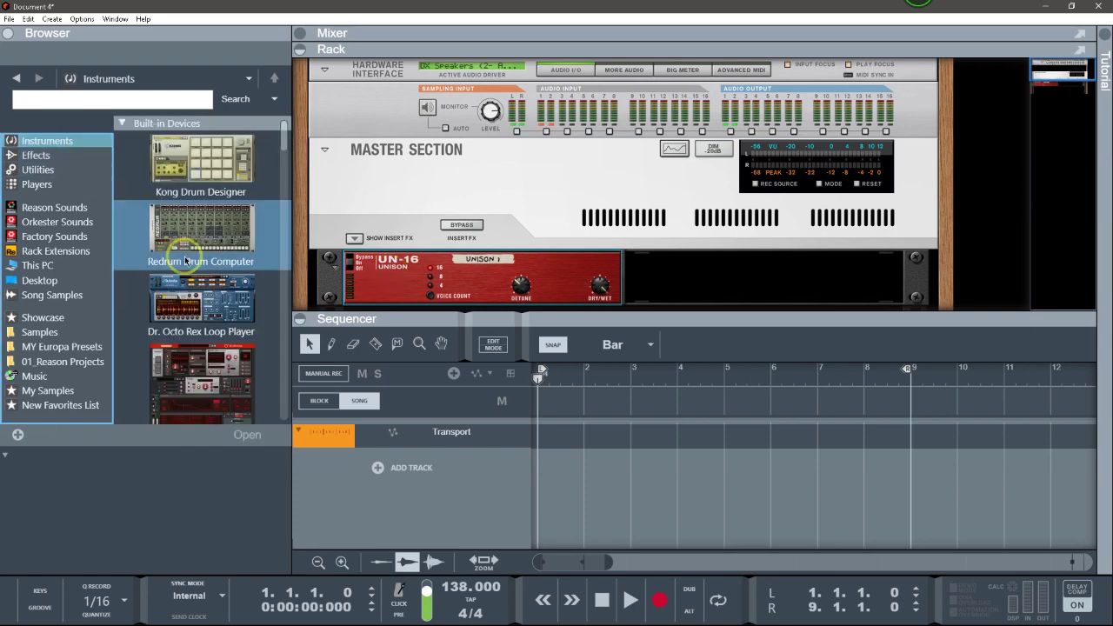
{"action": "left_click_drag", "start_coordinate": [187, 380], "coordinate": [703, 248]}
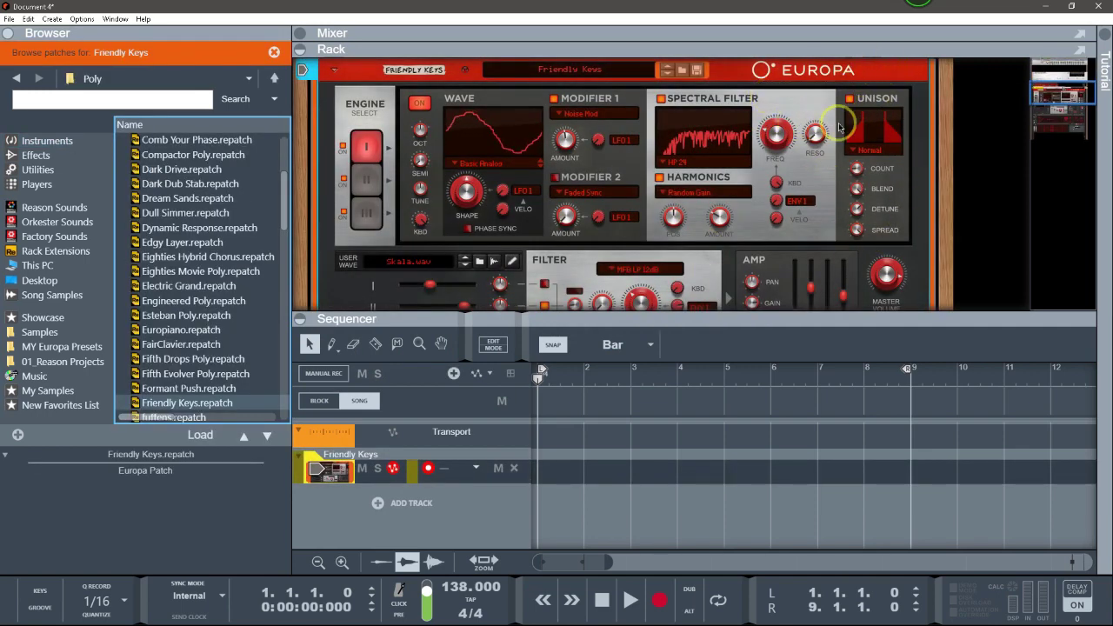
Delete the Europa synthesizer with its track, and remove the UN-16 Unison effect.
{"action": "left_click", "coordinate": [772, 163]}
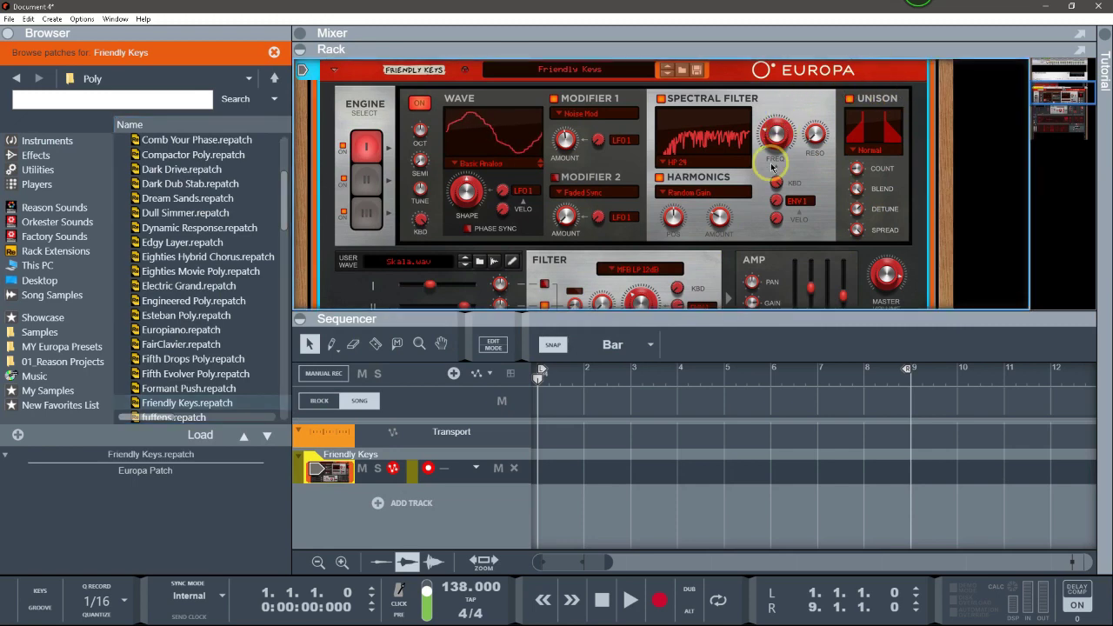
{"action": "key", "text": "Delete"}
{"action": "key", "text": "Return"}
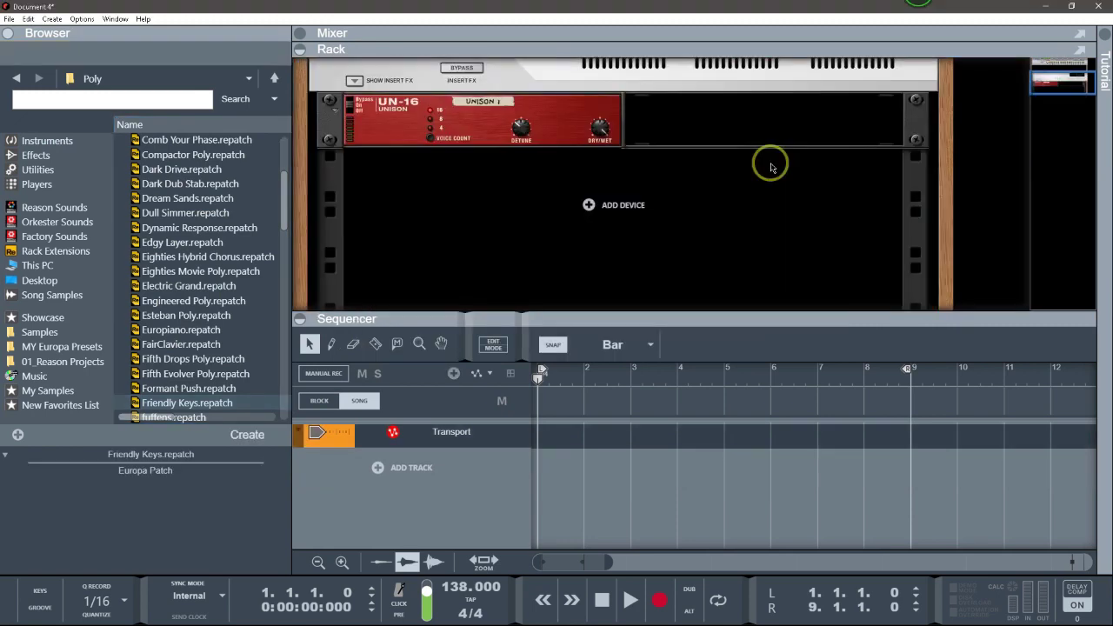
{"action": "left_click", "coordinate": [532, 112]}
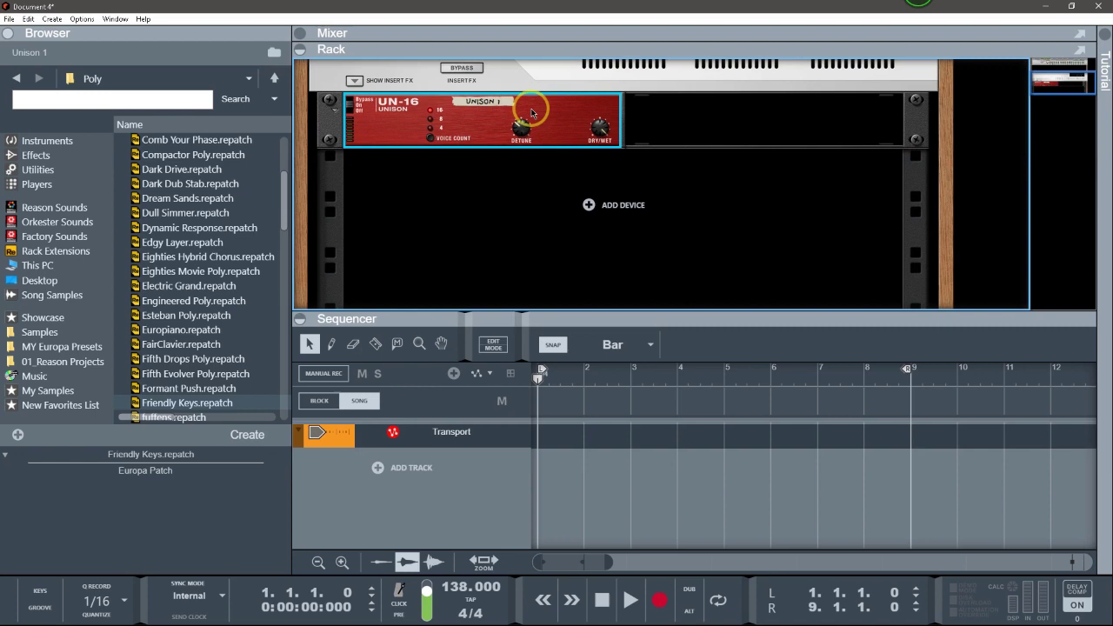
{"action": "key", "text": "Delete"}
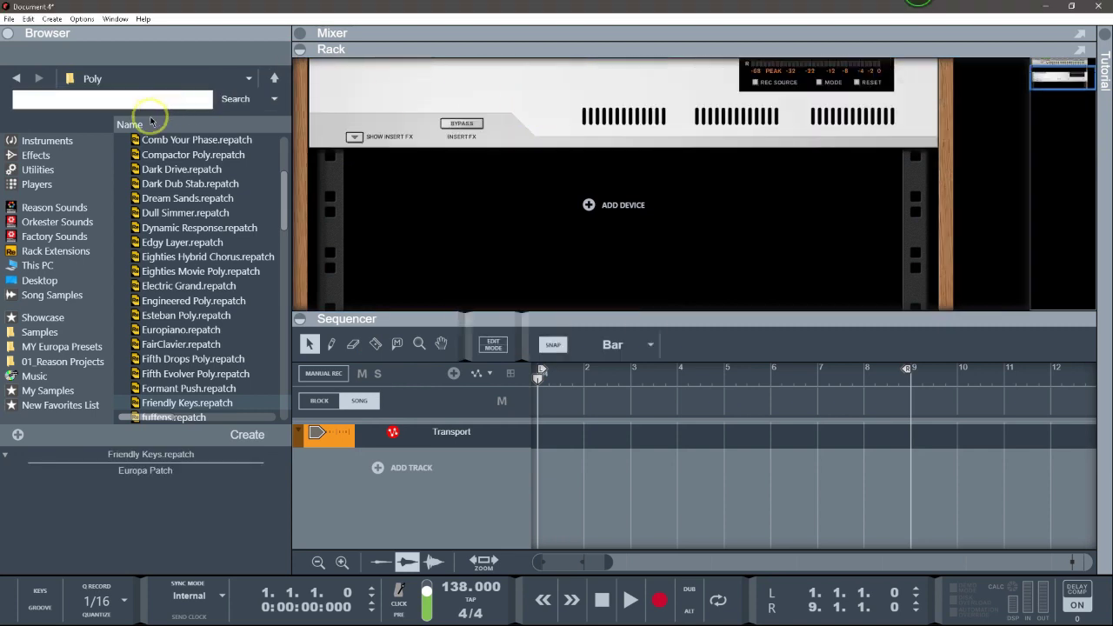
Select the Dr. Octo Rex Loop Player in the instrument list.
{"action": "left_click", "coordinate": [87, 142]}
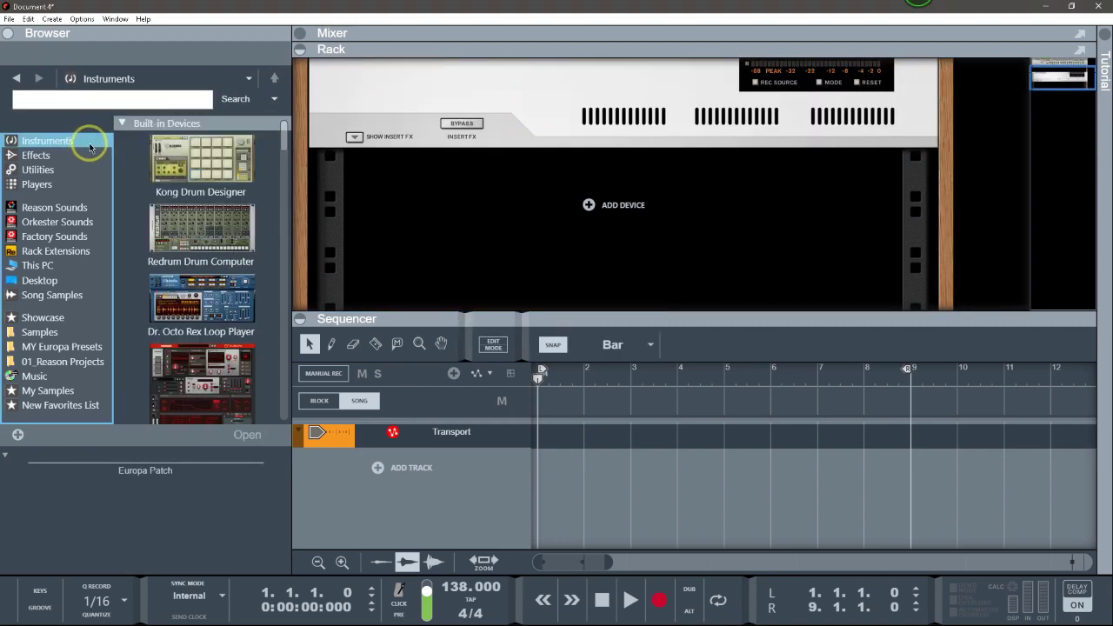
{"action": "left_click", "coordinate": [196, 346]}
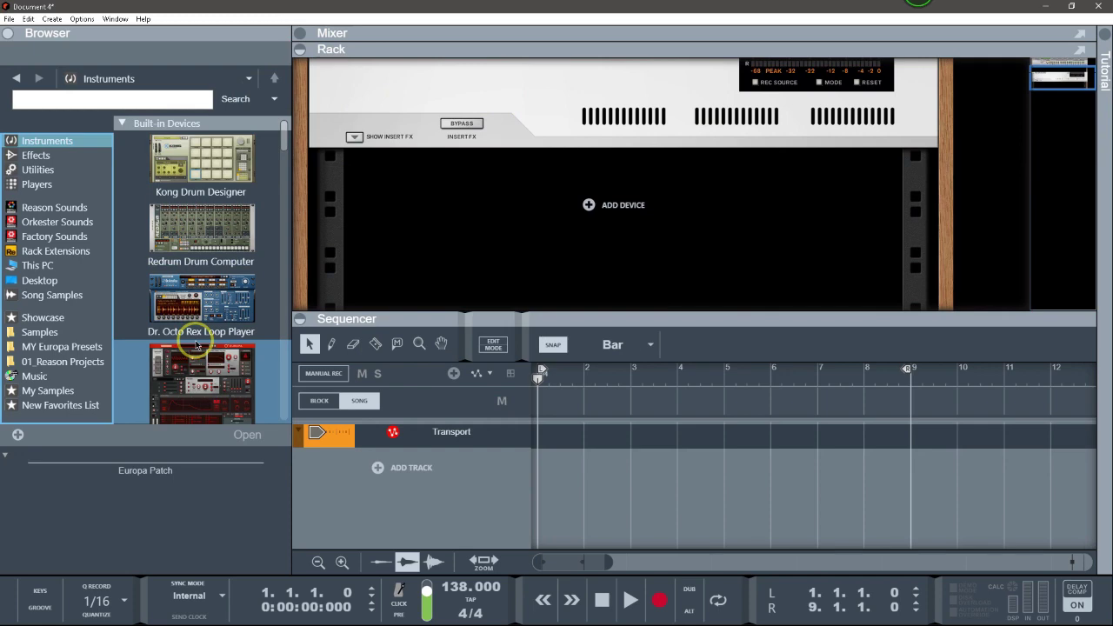
{"action": "left_click", "coordinate": [214, 338]}
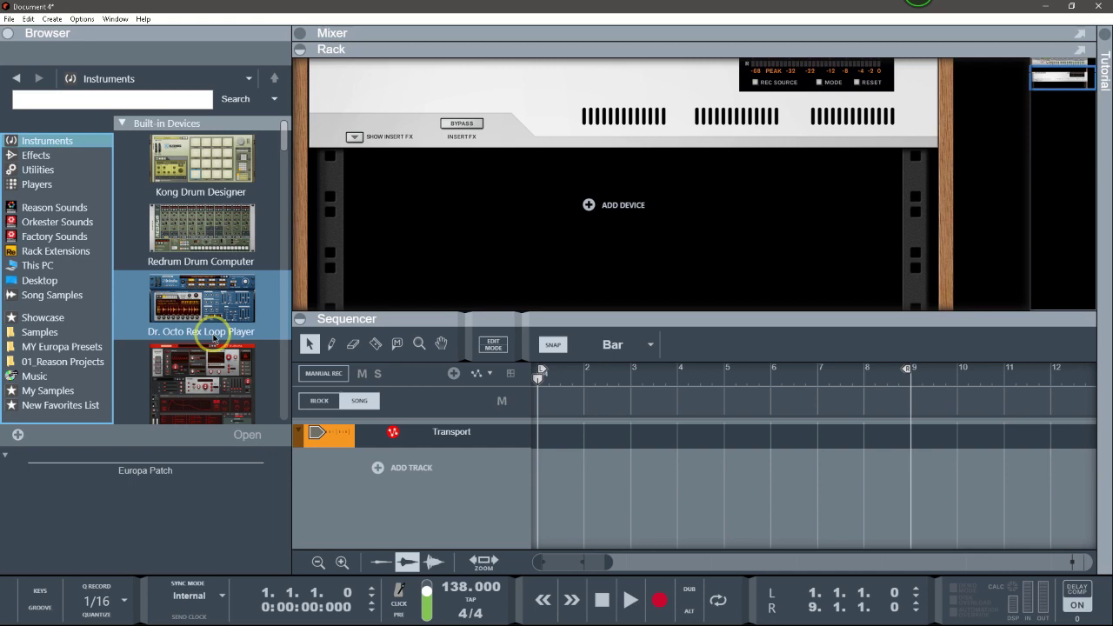
Add a Combinator to the rack and close its patch browser.
{"action": "left_click", "coordinate": [38, 169]}
{"action": "mouse_move", "coordinate": [198, 152]}
{"action": "left_mouse_down"}
{"action": "mouse_move", "coordinate": [406, 197]}
{"action": "mouse_move", "coordinate": [406, 188]}
{"action": "left_mouse_up"}
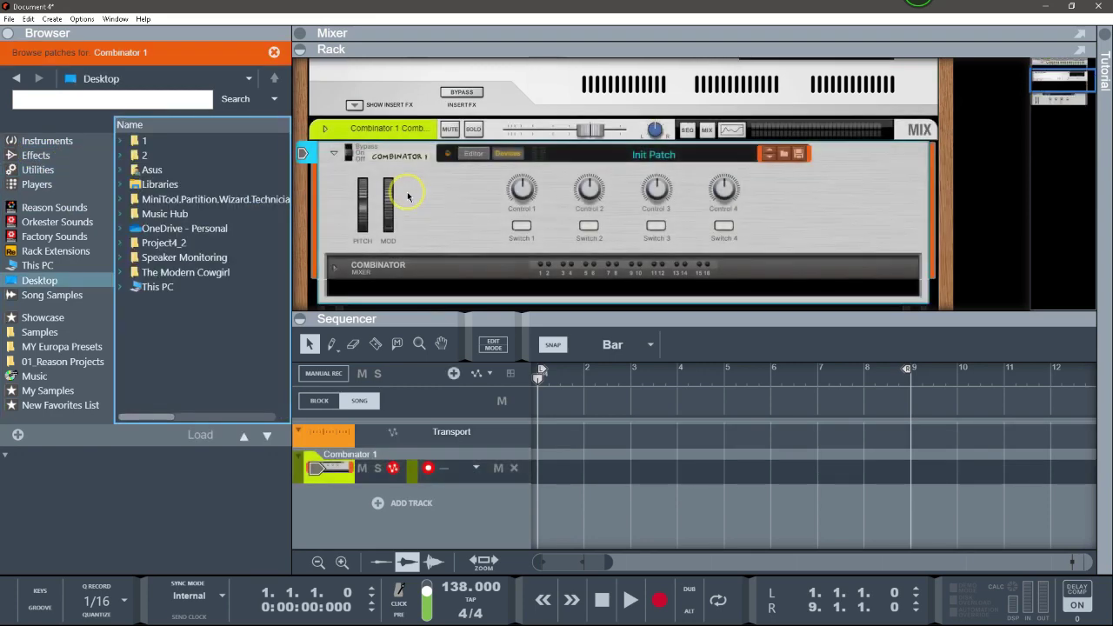
{"action": "left_click", "coordinate": [273, 52]}
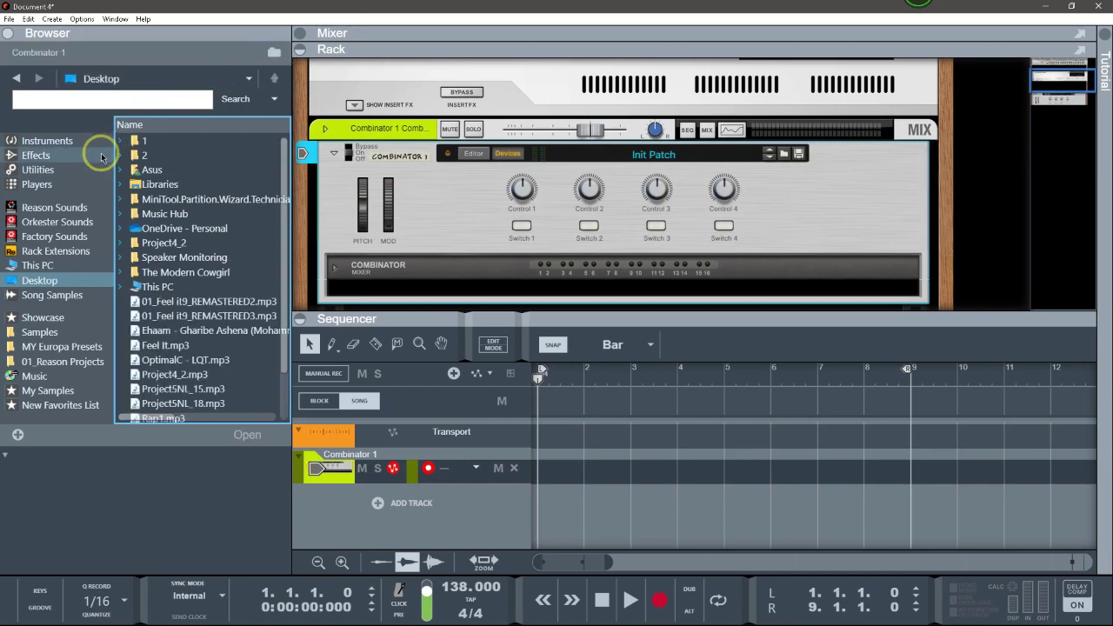
Drop two Thor synthesizers with the Epic Poly patch into the Combinator.
{"action": "left_click", "coordinate": [47, 141]}
{"action": "scroll", "coordinate": [181, 269], "scroll_direction": "down", "scroll_amount": 5}
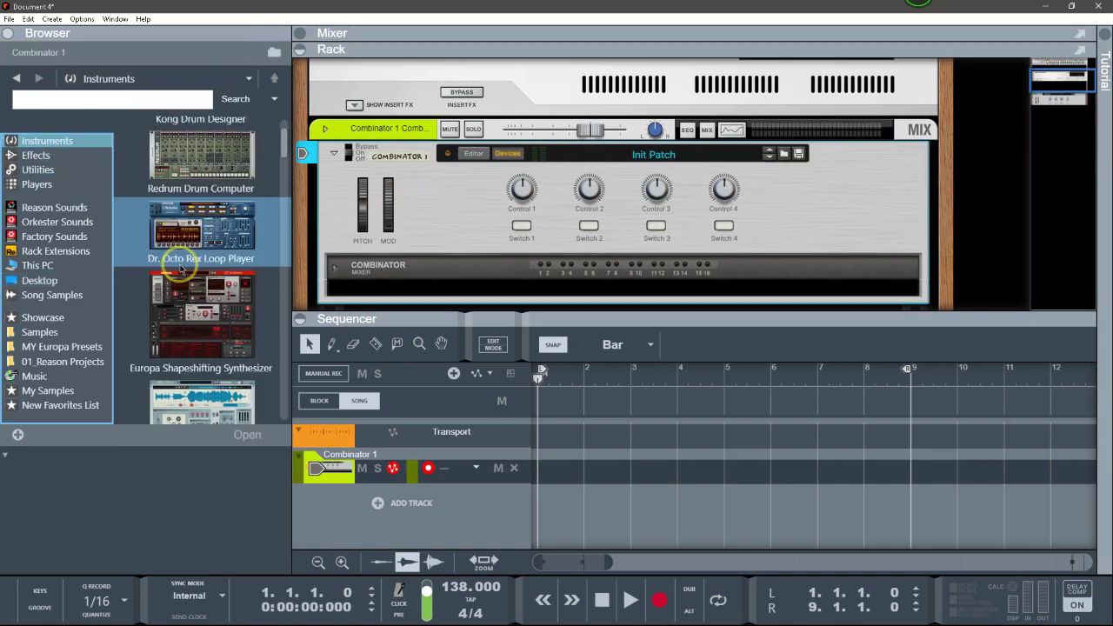
{"action": "scroll", "coordinate": [181, 269], "scroll_direction": "down", "scroll_amount": 3}
{"action": "left_click_drag", "start_coordinate": [186, 327], "coordinate": [383, 280]}
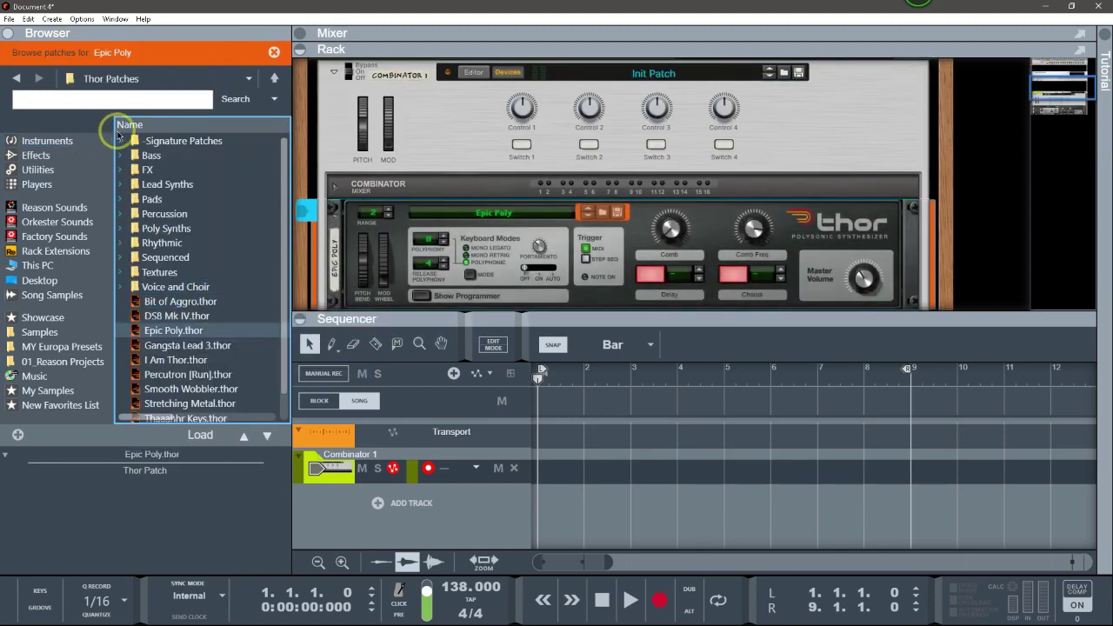
{"action": "left_click", "coordinate": [106, 145]}
{"action": "scroll", "coordinate": [200, 270], "scroll_direction": "down", "scroll_amount": 8}
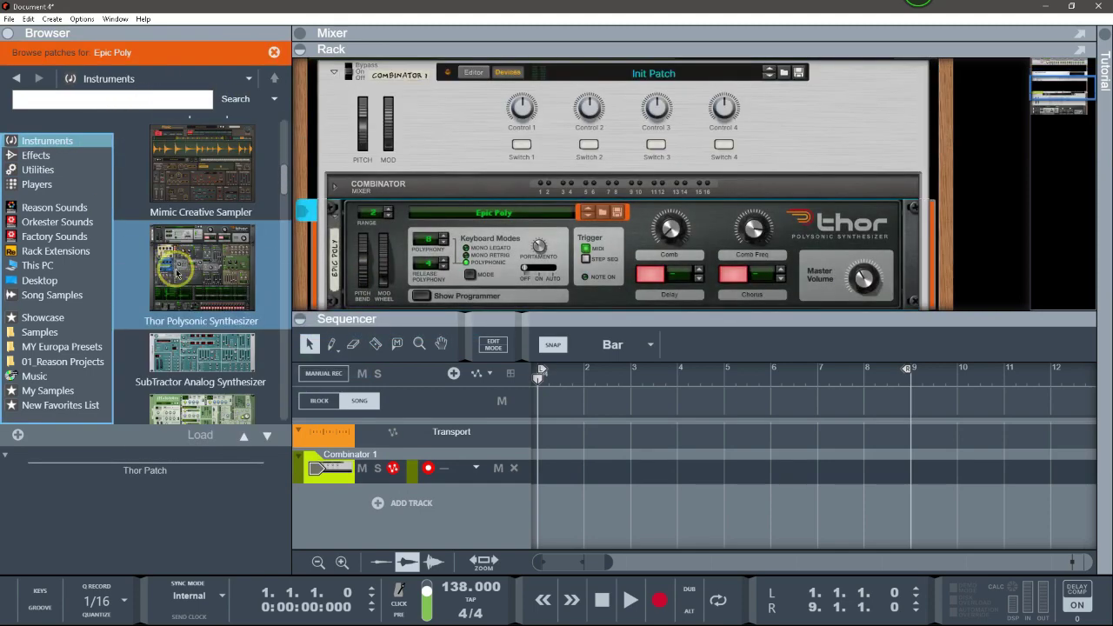
{"action": "left_click_drag", "start_coordinate": [201, 270], "coordinate": [366, 252]}
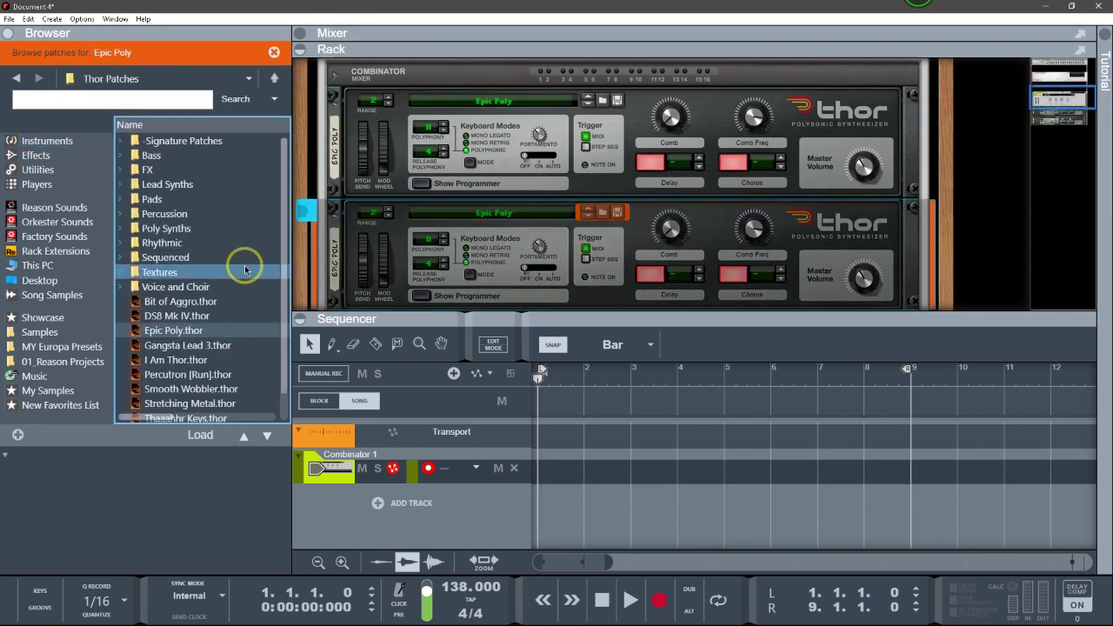
Add a third Thor below the second, enlarge the rack, and close the patch browser.
{"action": "left_click", "coordinate": [48, 141]}
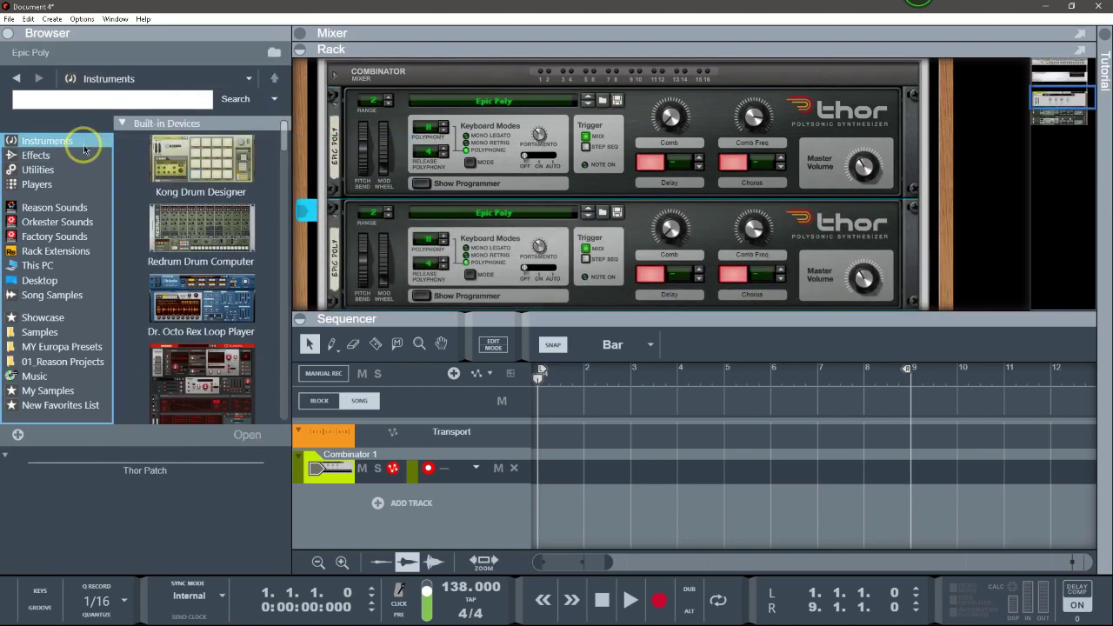
{"action": "scroll", "coordinate": [157, 184], "scroll_direction": "down", "scroll_amount": 8}
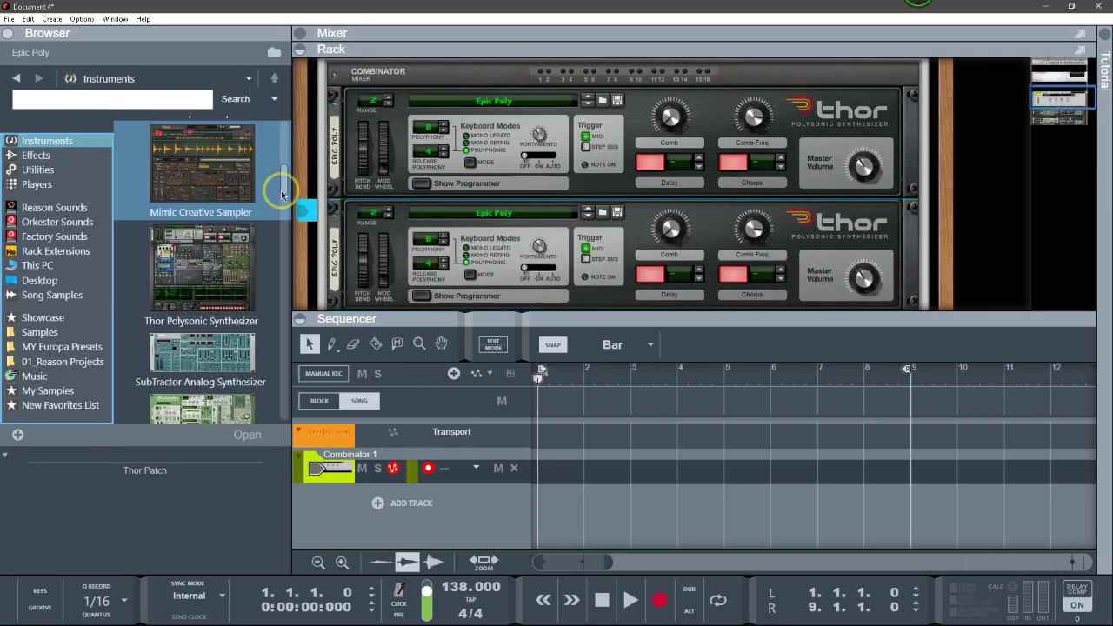
{"action": "scroll", "coordinate": [452, 186], "scroll_direction": "down", "scroll_amount": 2}
{"action": "left_click_drag", "start_coordinate": [201, 269], "coordinate": [305, 236]}
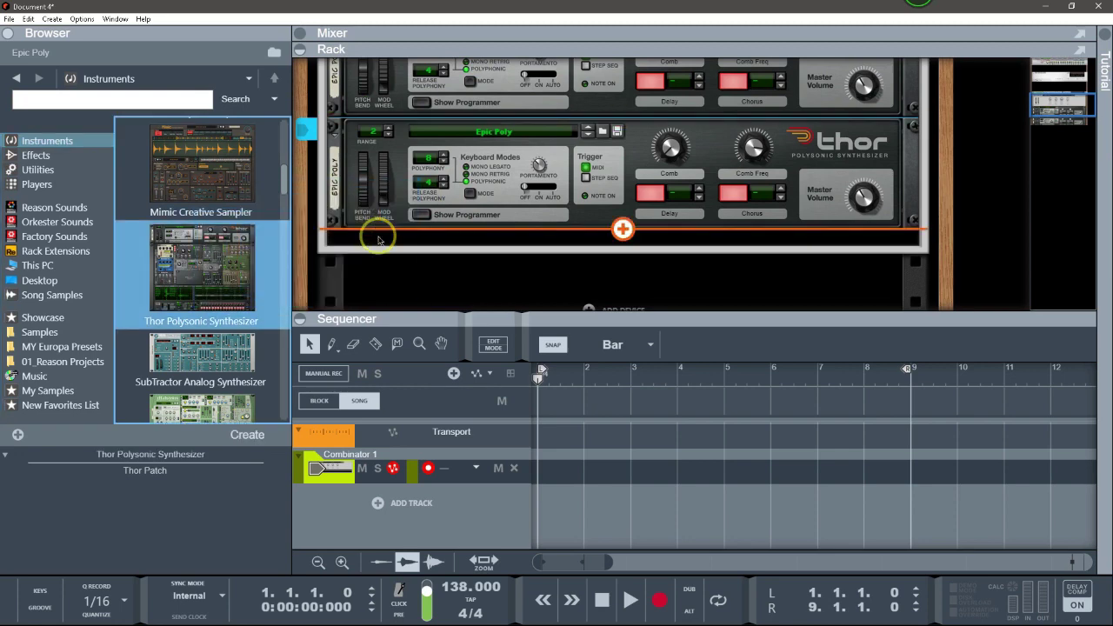
{"action": "left_click_drag", "start_coordinate": [534, 313], "coordinate": [534, 411]}
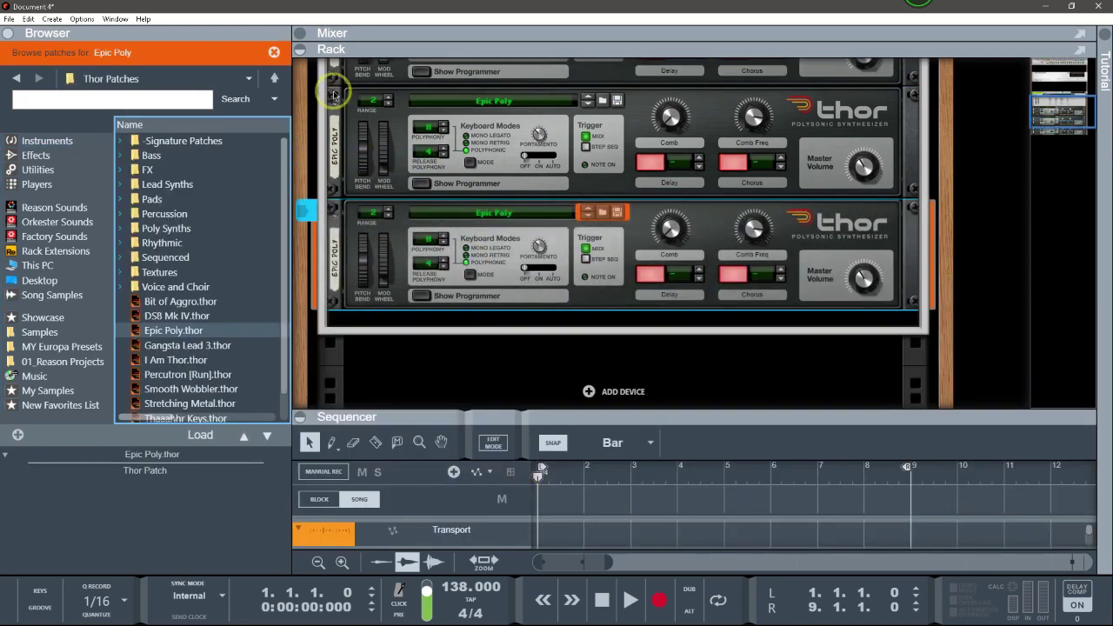
{"action": "left_click", "coordinate": [272, 54]}
{"action": "scroll", "coordinate": [513, 321], "scroll_direction": "up", "scroll_amount": 3}
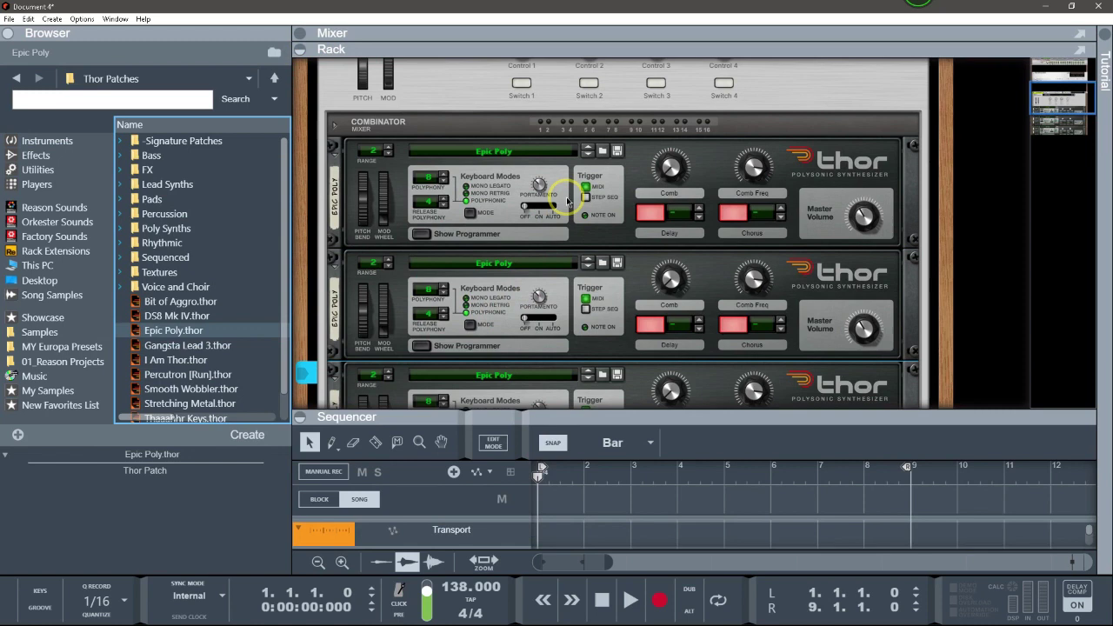
Reset all three Thor synthesizers to their initial patches.
{"action": "right_click", "coordinate": [636, 168]}
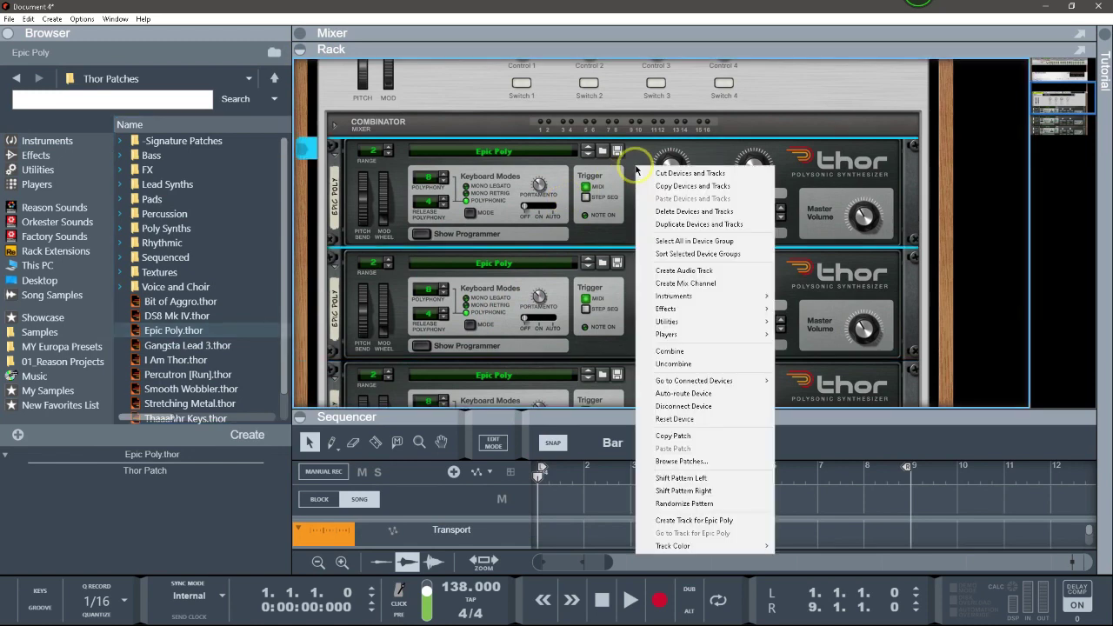
{"action": "left_click", "coordinate": [651, 423]}
{"action": "right_click", "coordinate": [635, 278]}
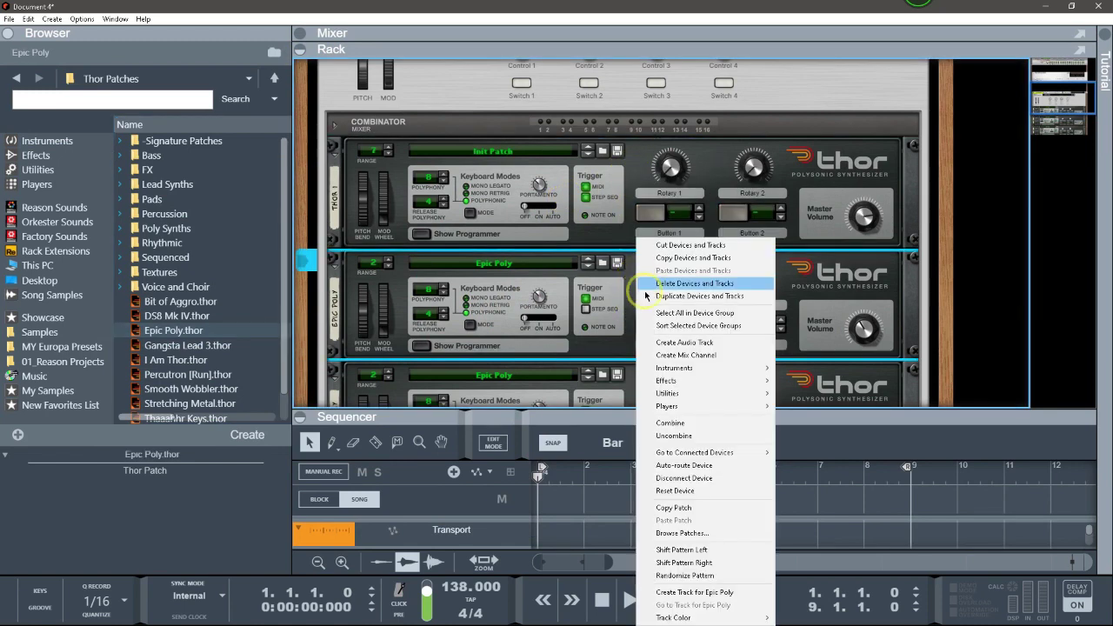
{"action": "left_click", "coordinate": [695, 492]}
{"action": "scroll", "coordinate": [718, 312], "scroll_direction": "down", "scroll_amount": 2}
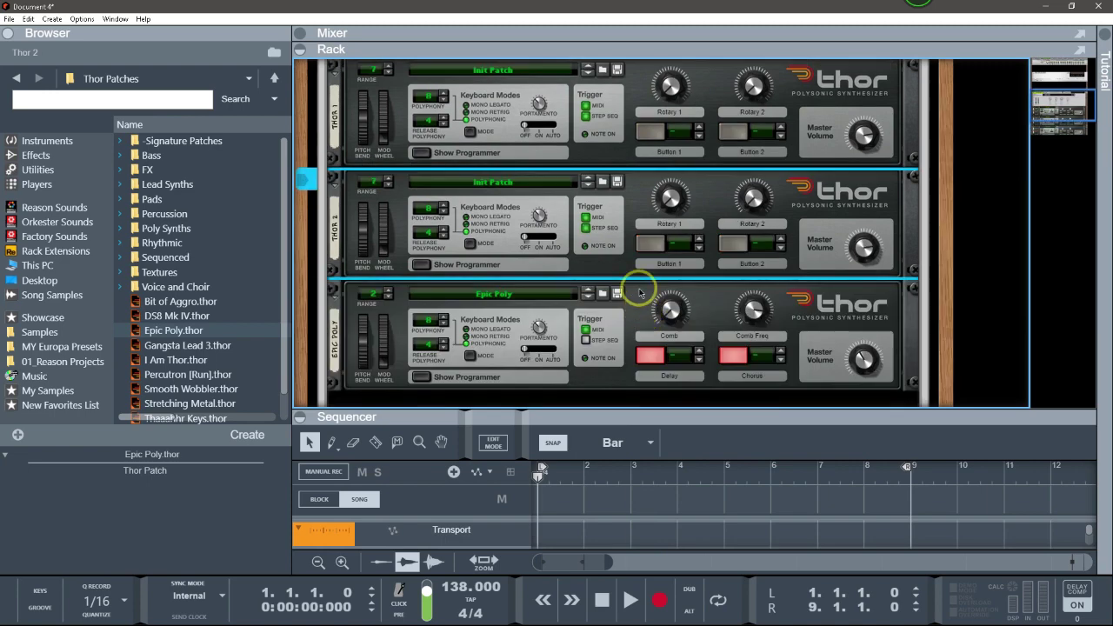
{"action": "right_click", "coordinate": [642, 291]}
{"action": "mouse_move", "coordinate": [681, 409]}
{"action": "left_click", "coordinate": [687, 491]}
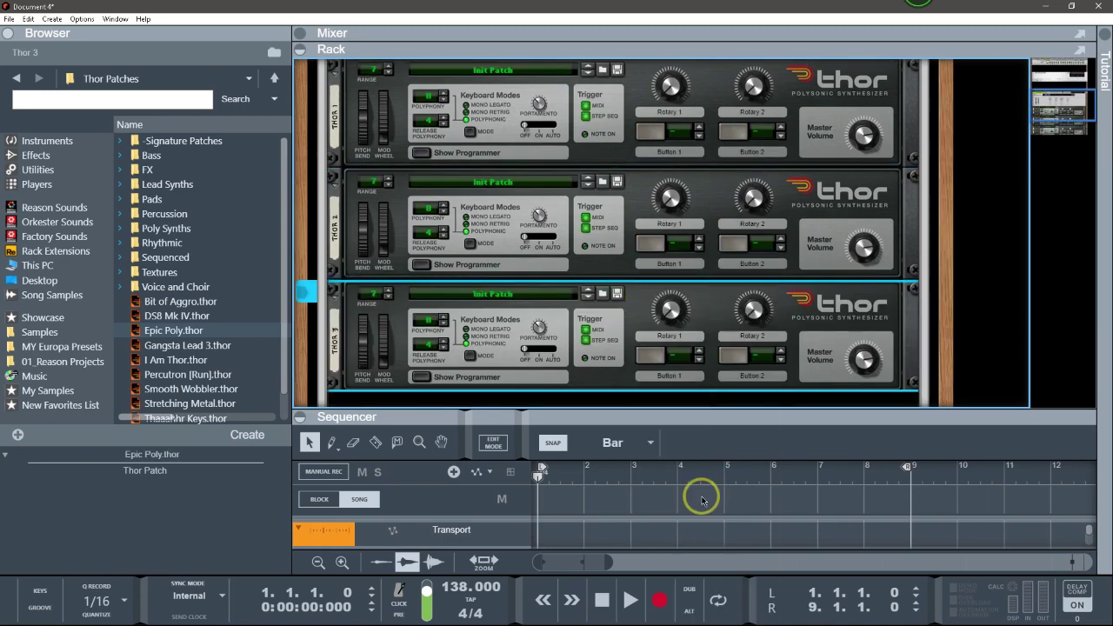
{"action": "scroll", "coordinate": [543, 218], "scroll_direction": "up", "scroll_amount": 2}
Expand the programmer panels of Thor 1, Thor 2 and Thor 3.
{"action": "left_click", "coordinate": [423, 236]}
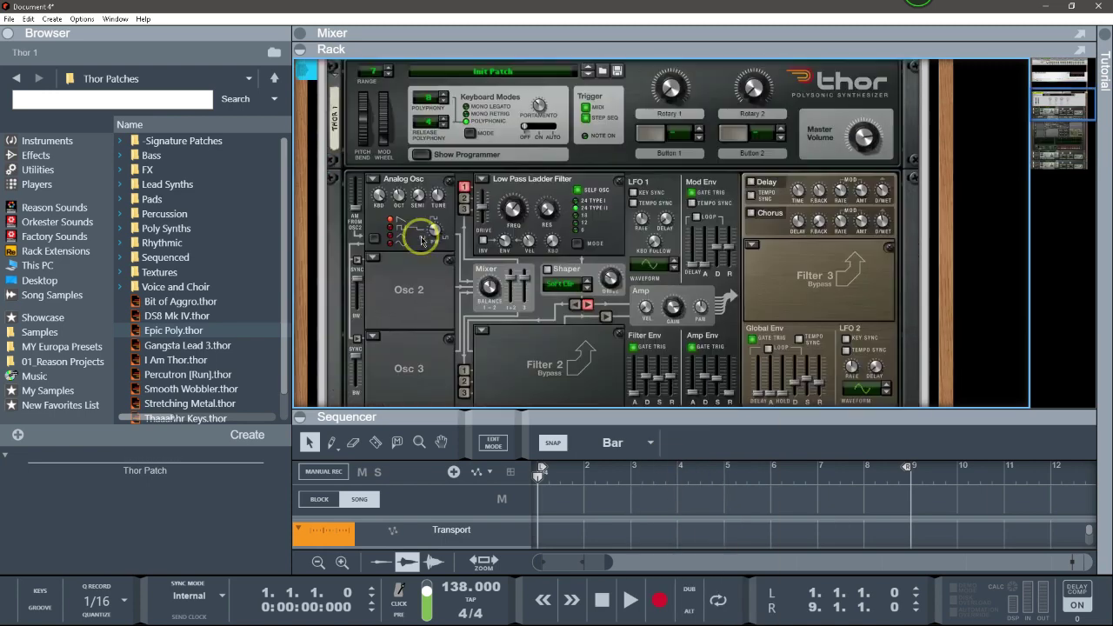
{"action": "scroll", "coordinate": [425, 241], "scroll_direction": "down", "scroll_amount": 3}
{"action": "scroll", "coordinate": [424, 240], "scroll_direction": "up", "scroll_amount": 3}
{"action": "left_click", "coordinate": [421, 250]}
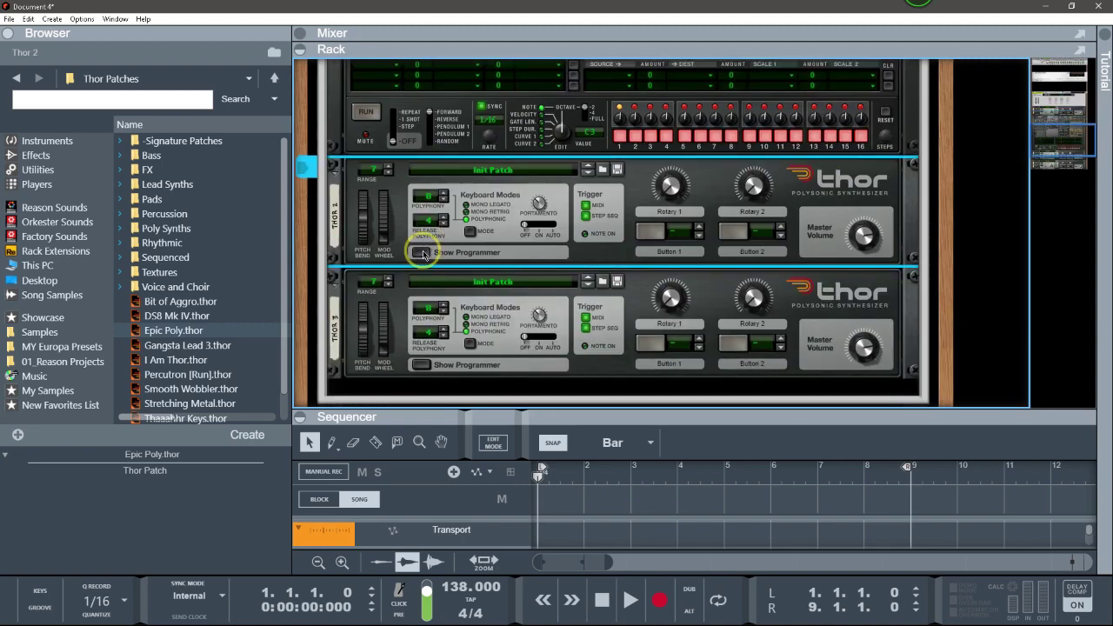
{"action": "scroll", "coordinate": [424, 254], "scroll_direction": "down", "scroll_amount": 3}
{"action": "scroll", "coordinate": [407, 320], "scroll_direction": "down", "scroll_amount": 3}
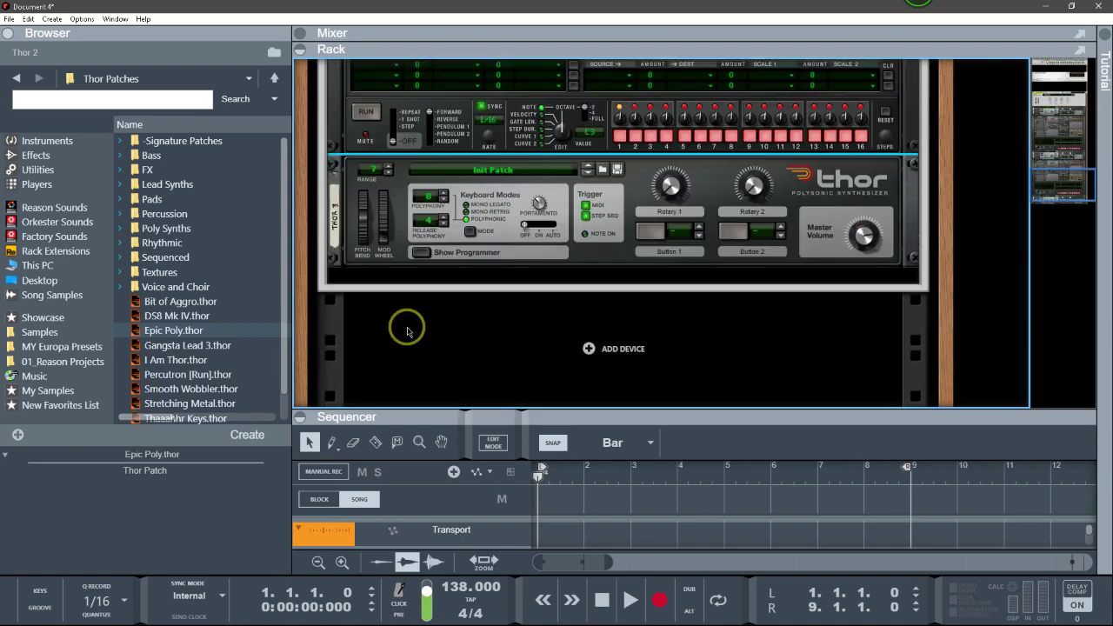
{"action": "left_click", "coordinate": [422, 255]}
{"action": "scroll", "coordinate": [446, 288], "scroll_direction": "down", "scroll_amount": 3}
{"action": "scroll", "coordinate": [461, 296], "scroll_direction": "up", "scroll_amount": 3}
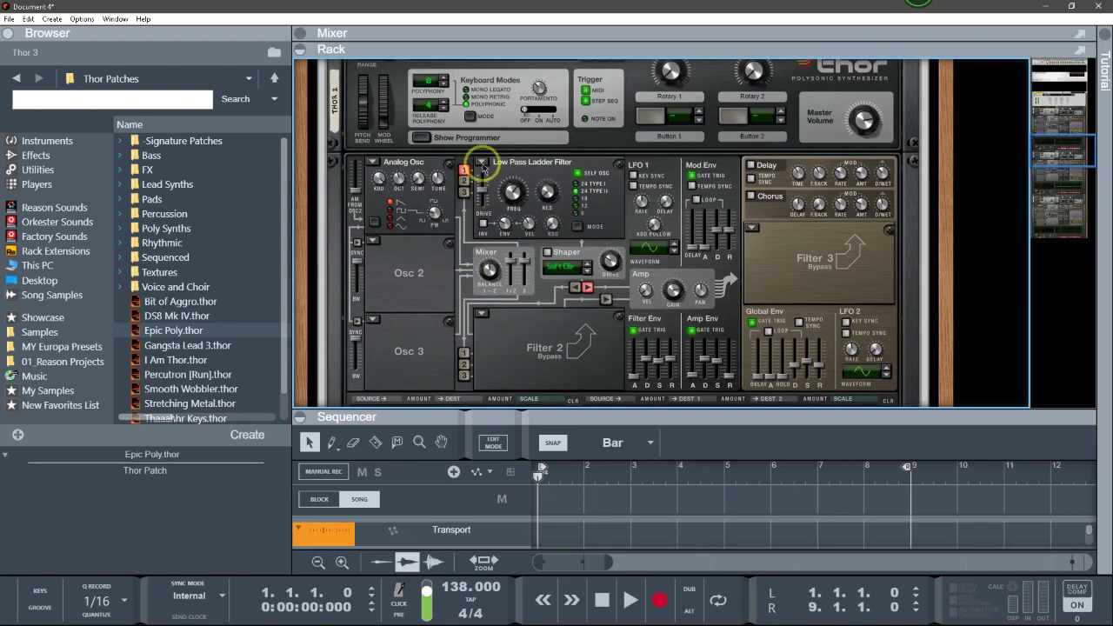
Set Thor 3's Filter 1 type to Bypass.
{"action": "left_click", "coordinate": [480, 164]}
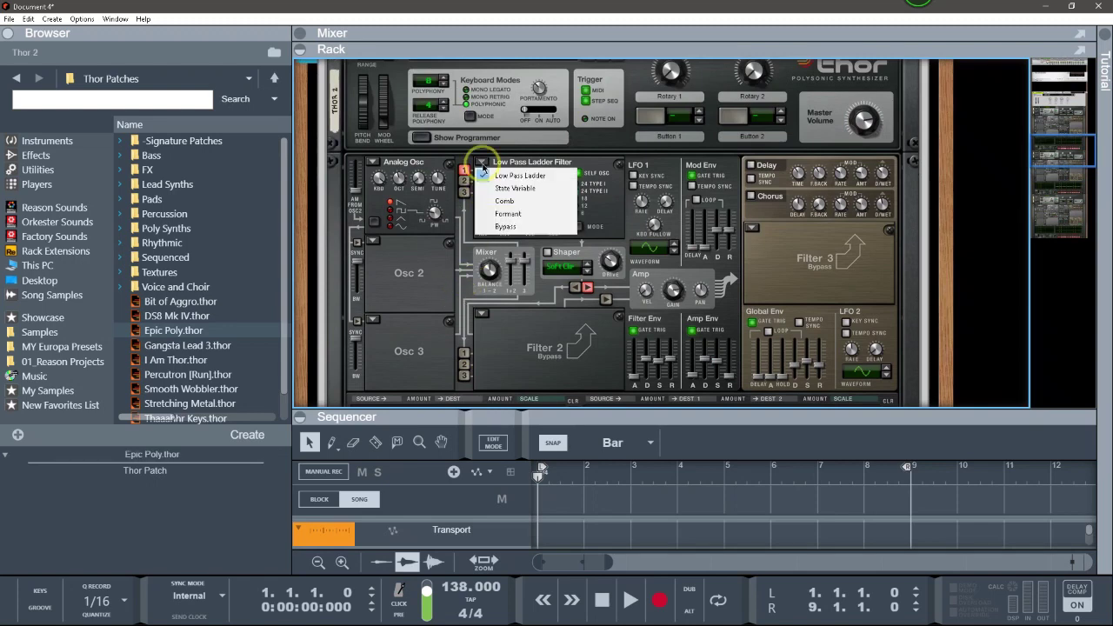
{"action": "left_click", "coordinate": [500, 227]}
{"action": "scroll", "coordinate": [503, 227], "scroll_direction": "down", "scroll_amount": 5}
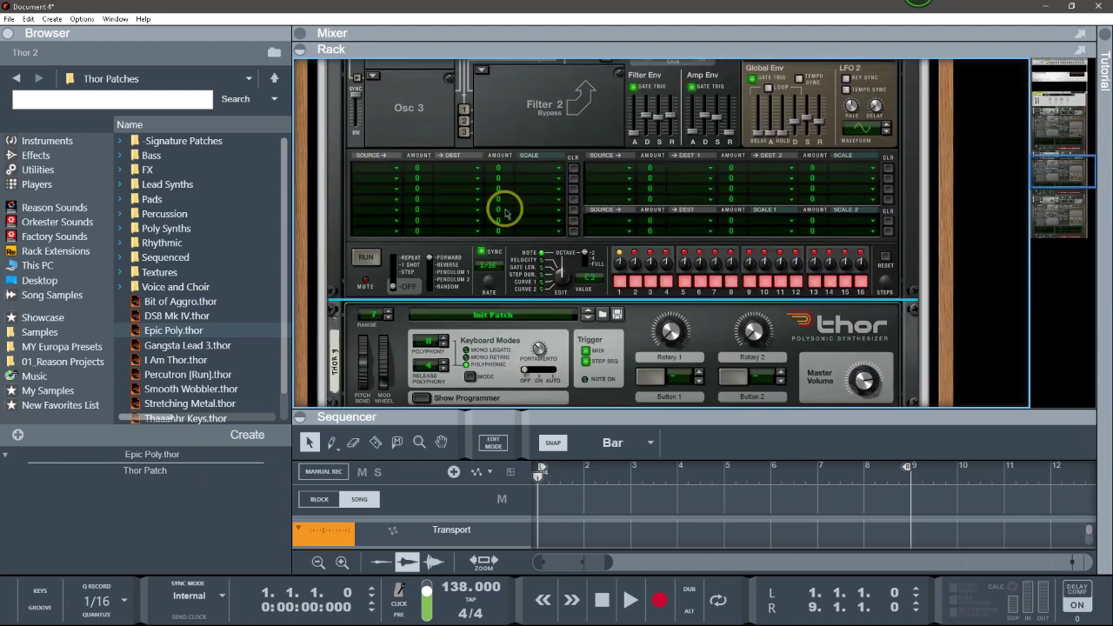
{"action": "left_click", "coordinate": [482, 179]}
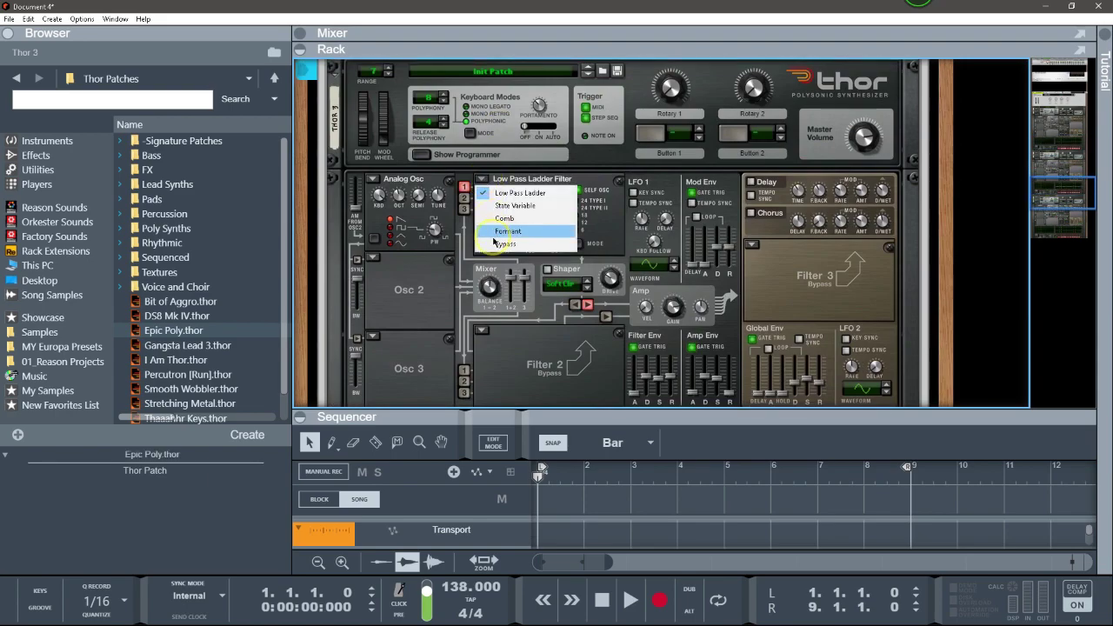
{"action": "left_click", "coordinate": [505, 244]}
{"action": "scroll", "coordinate": [504, 205], "scroll_direction": "down", "scroll_amount": 6}
{"action": "scroll", "coordinate": [504, 205], "scroll_direction": "up", "scroll_amount": 3}
{"action": "scroll", "coordinate": [503, 207], "scroll_direction": "down", "scroll_amount": 2}
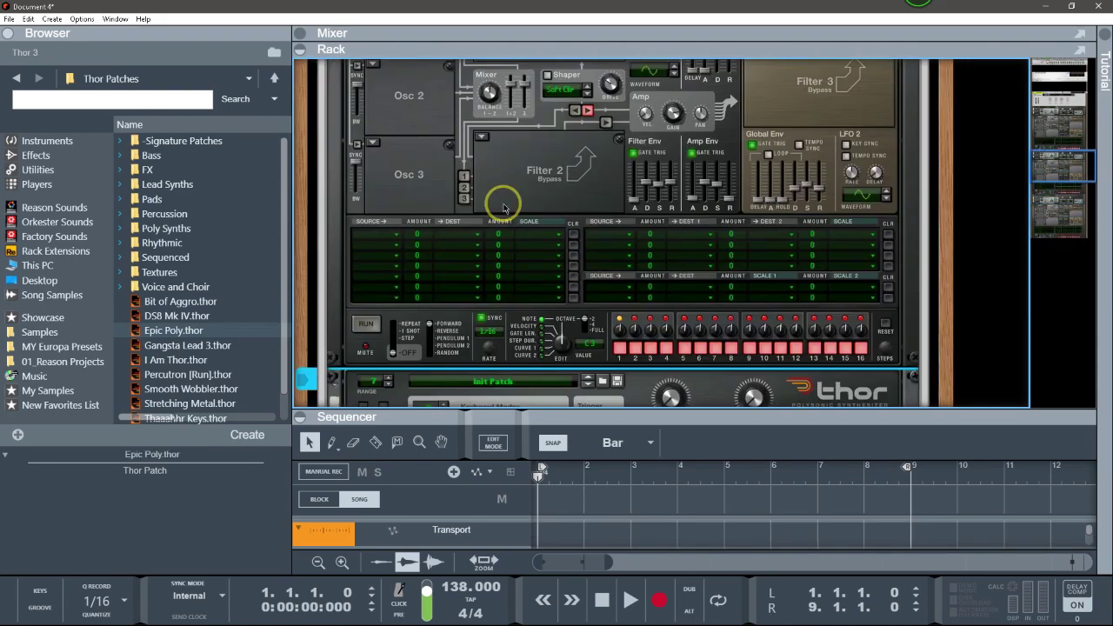
{"action": "scroll", "coordinate": [501, 200], "scroll_direction": "up", "scroll_amount": 4}
{"action": "left_click", "coordinate": [482, 133]}
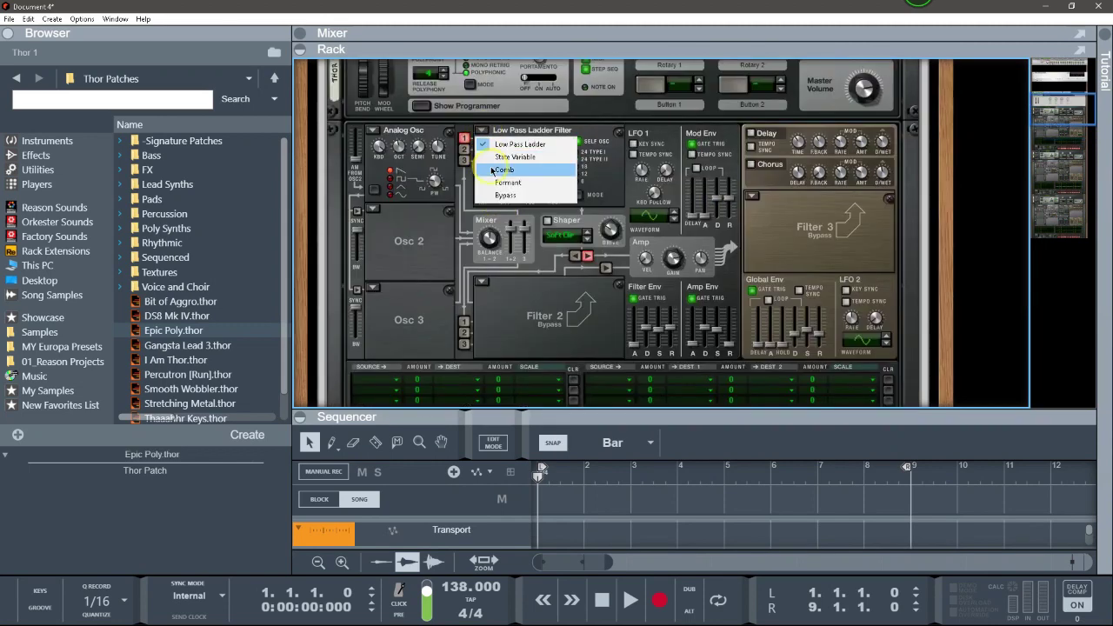
Bypass Thor 1's Filter 1 and set its Amp Env decay to 29.6 s and sustain to 0.0 dB.
{"action": "left_click", "coordinate": [492, 195]}
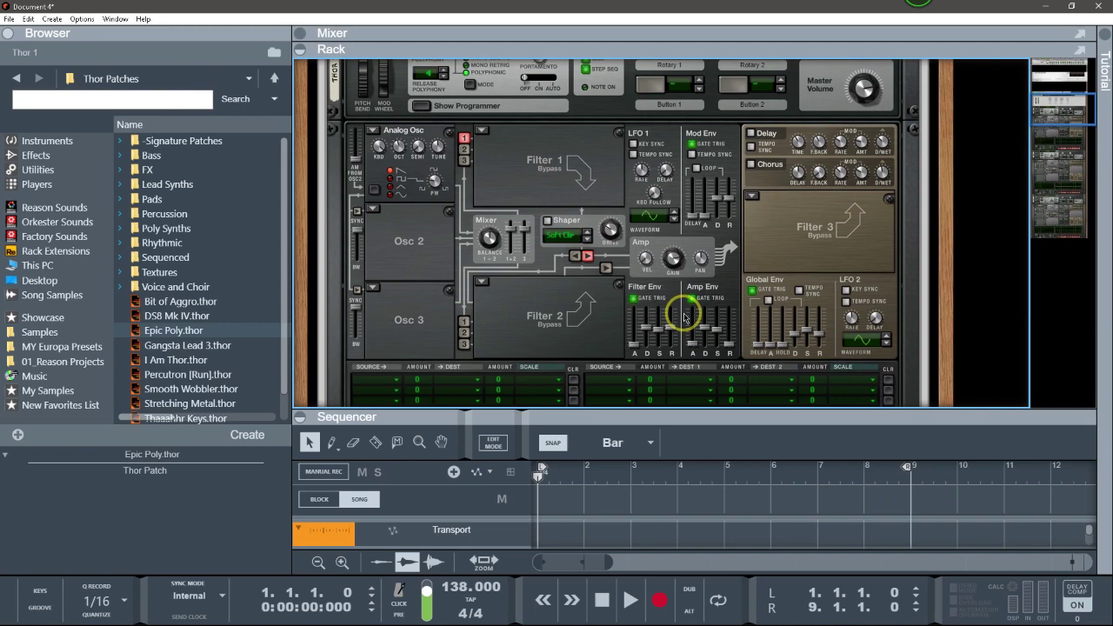
{"action": "left_click_drag", "start_coordinate": [703, 323], "coordinate": [719, 315]}
{"action": "scroll", "coordinate": [718, 287], "scroll_direction": "down", "scroll_amount": 3}
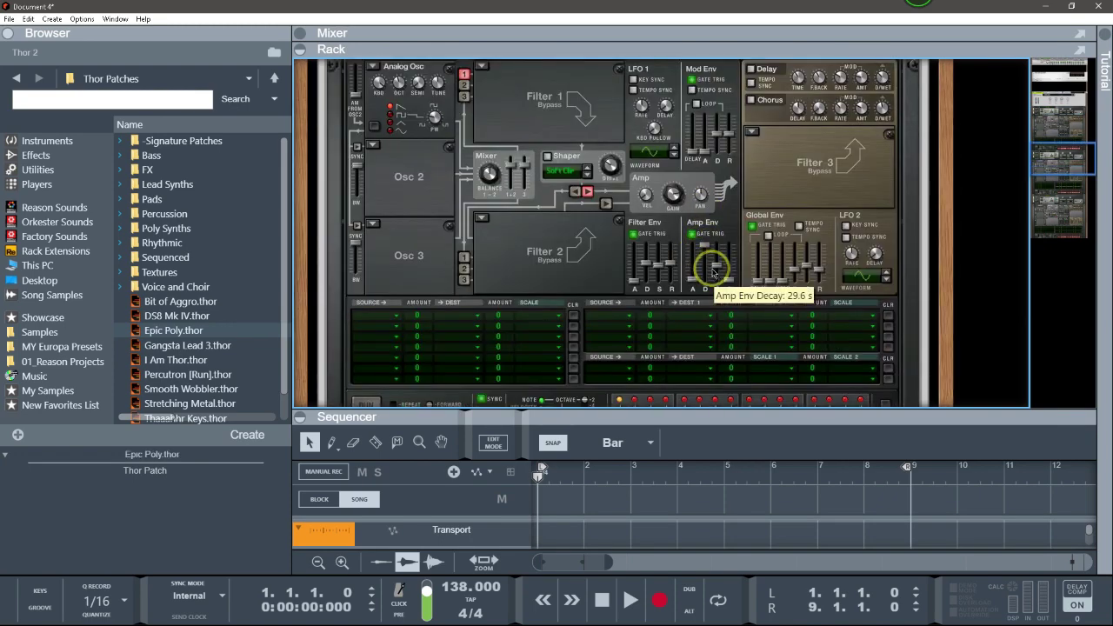
{"action": "left_click_drag", "start_coordinate": [710, 261], "coordinate": [711, 209]}
{"action": "scroll", "coordinate": [711, 209], "scroll_direction": "up", "scroll_amount": 4}
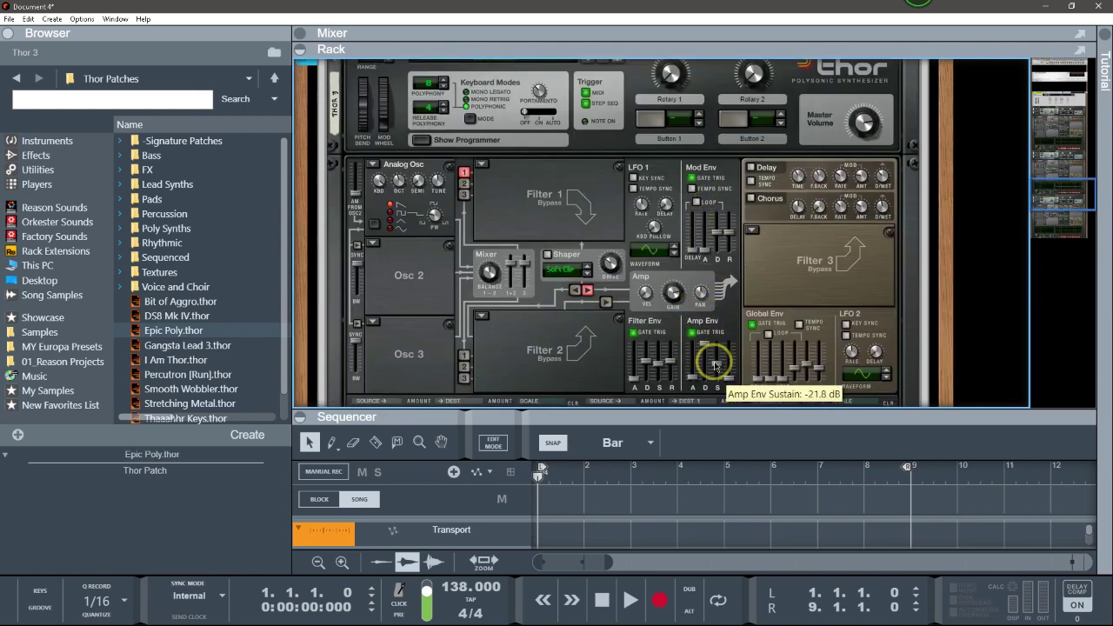
{"action": "scroll", "coordinate": [600, 285], "scroll_direction": "up", "scroll_amount": 10}
{"action": "scroll", "coordinate": [600, 285], "scroll_direction": "up", "scroll_amount": 15}
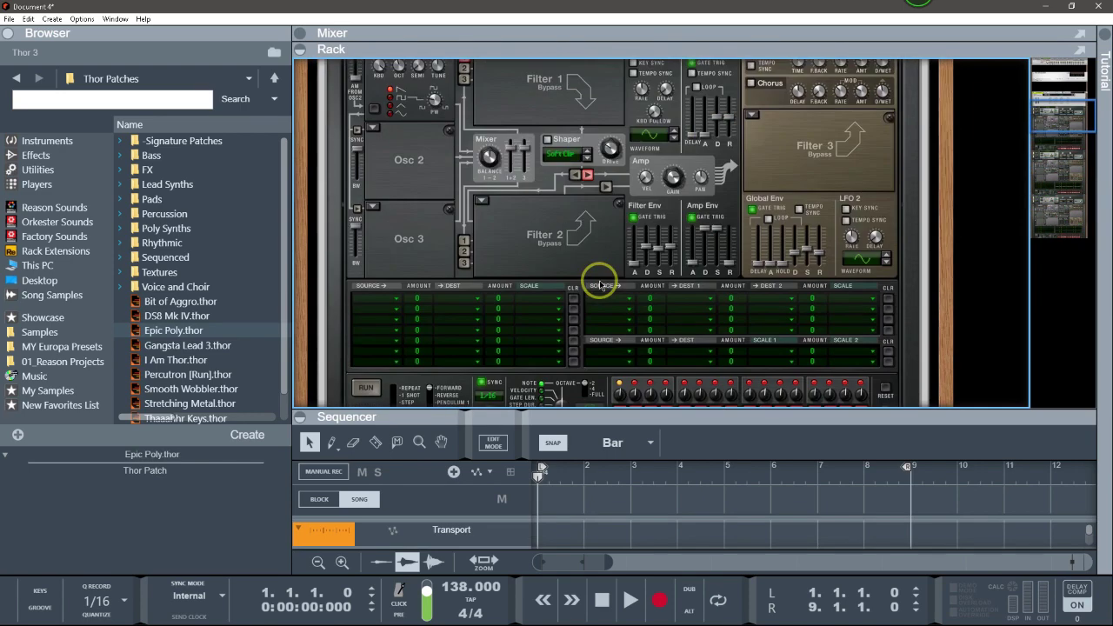
{"action": "scroll", "coordinate": [562, 294], "scroll_direction": "down", "scroll_amount": 7}
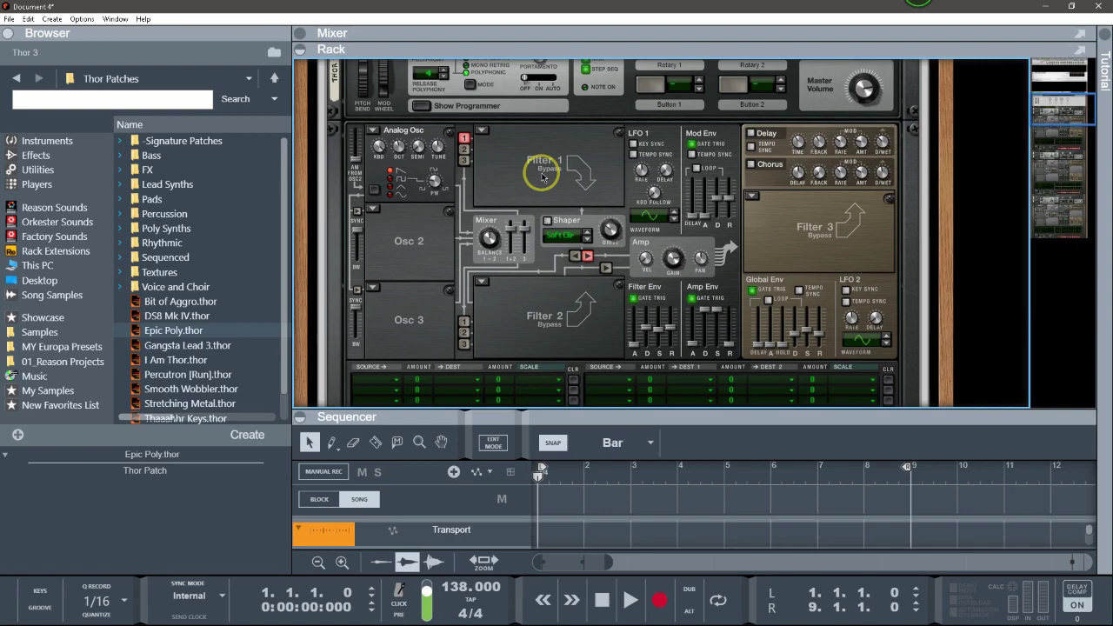
{"action": "scroll", "coordinate": [542, 176], "scroll_direction": "down", "scroll_amount": 7}
{"action": "scroll", "coordinate": [542, 177], "scroll_direction": "up", "scroll_amount": 10}
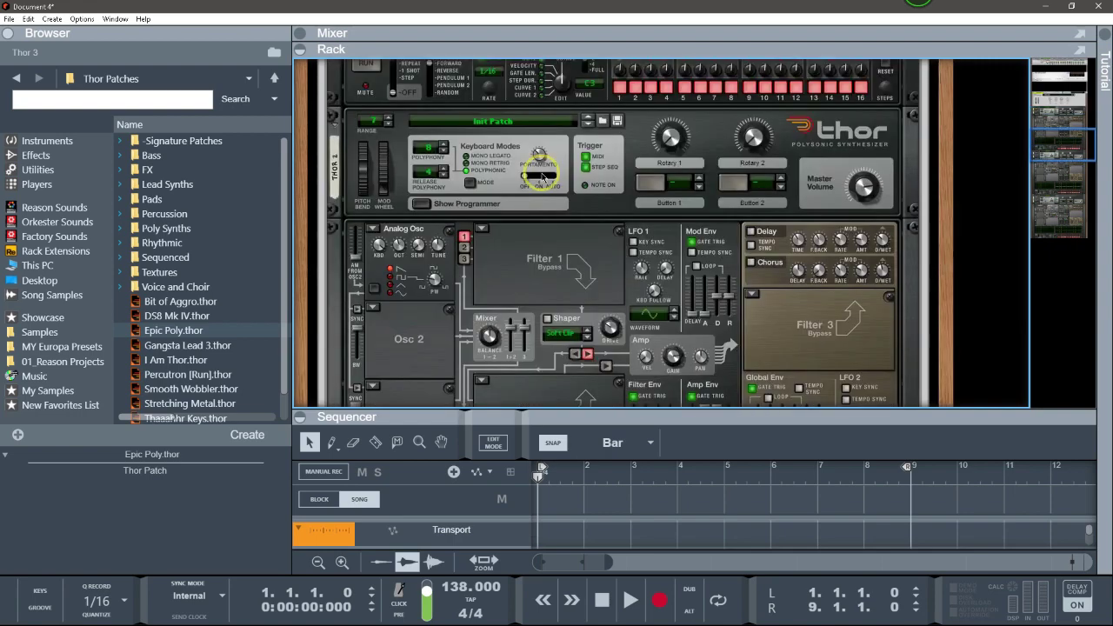
{"action": "scroll", "coordinate": [542, 176], "scroll_direction": "down", "scroll_amount": 4}
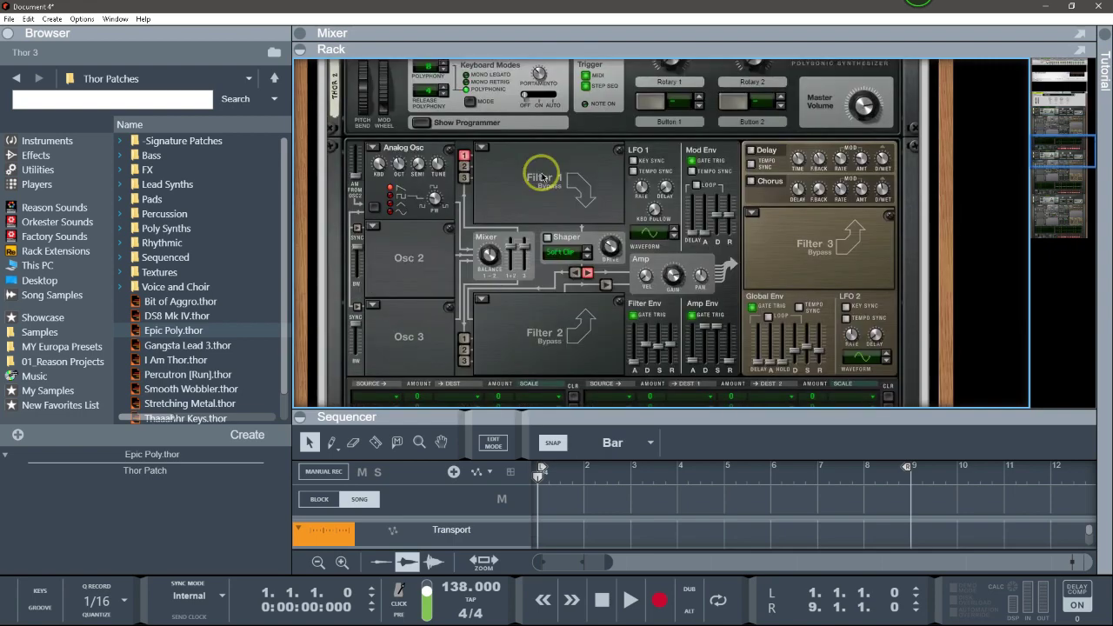
Select Thor 2, then list the built-in Instruments in the browser.
{"action": "left_click", "coordinate": [701, 277]}
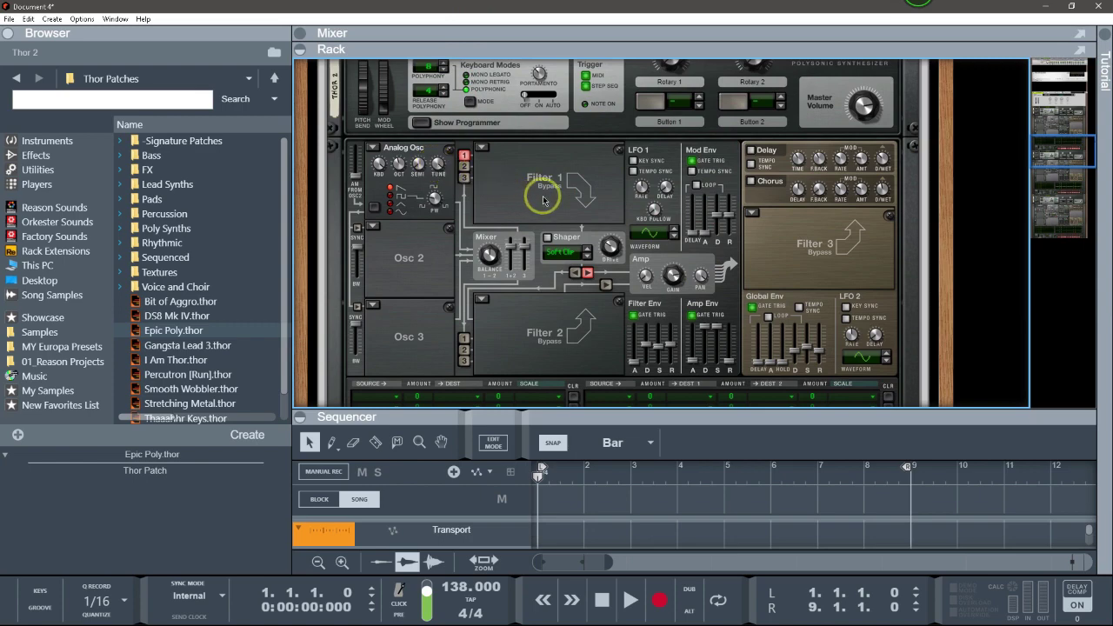
{"action": "scroll", "coordinate": [543, 200], "scroll_direction": "up", "scroll_amount": 5}
{"action": "scroll", "coordinate": [544, 200], "scroll_direction": "down", "scroll_amount": 4}
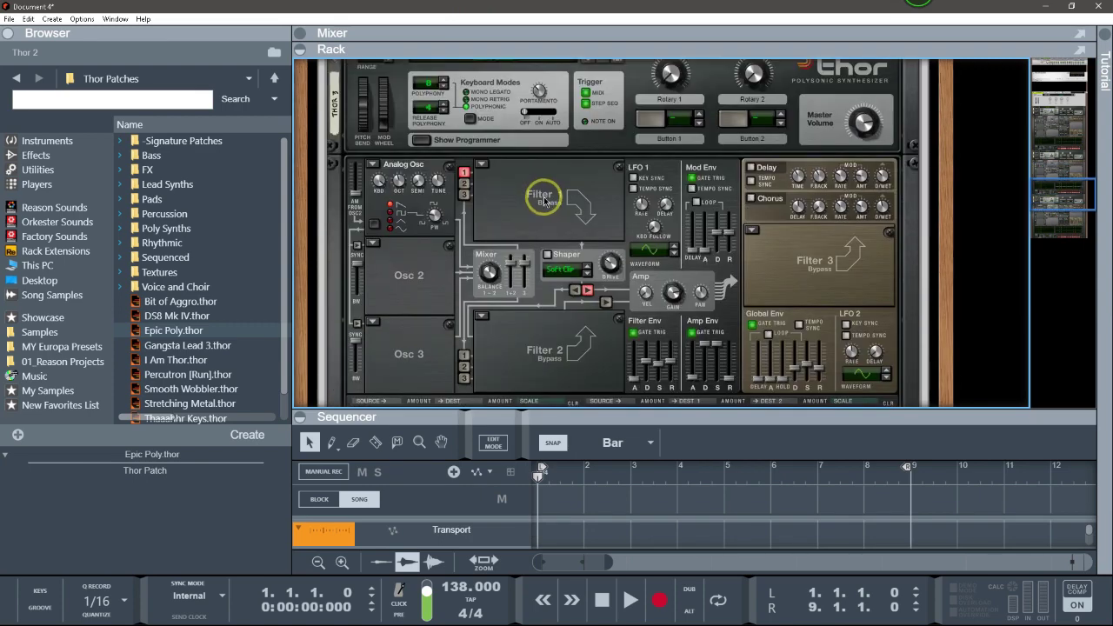
{"action": "scroll", "coordinate": [616, 244], "scroll_direction": "down", "scroll_amount": 4}
{"action": "scroll", "coordinate": [608, 246], "scroll_direction": "up", "scroll_amount": 4}
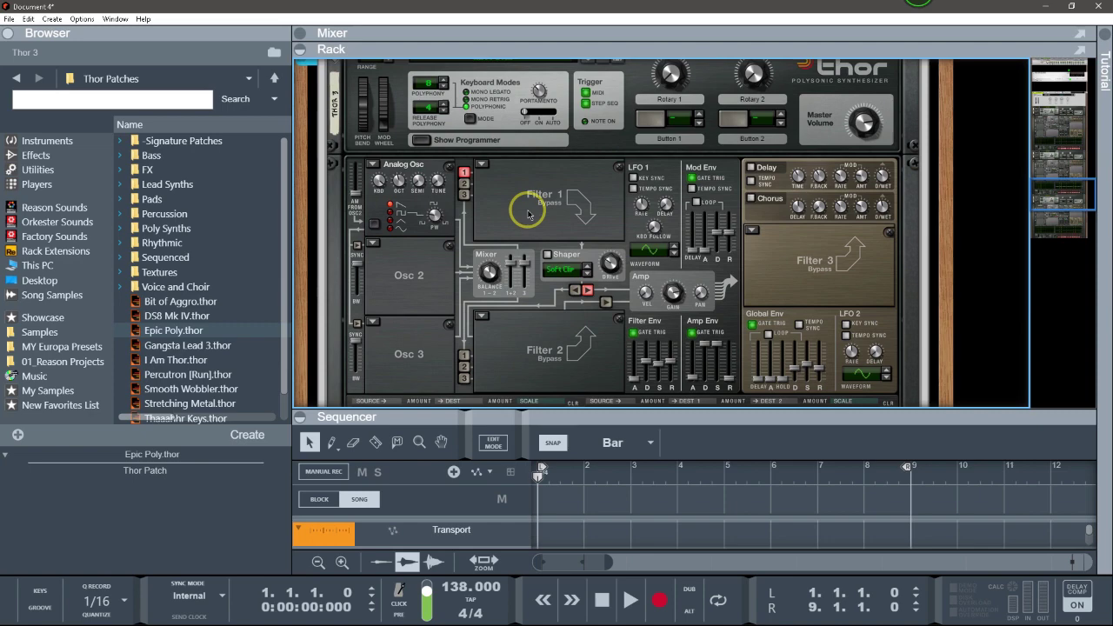
{"action": "left_click", "coordinate": [152, 263]}
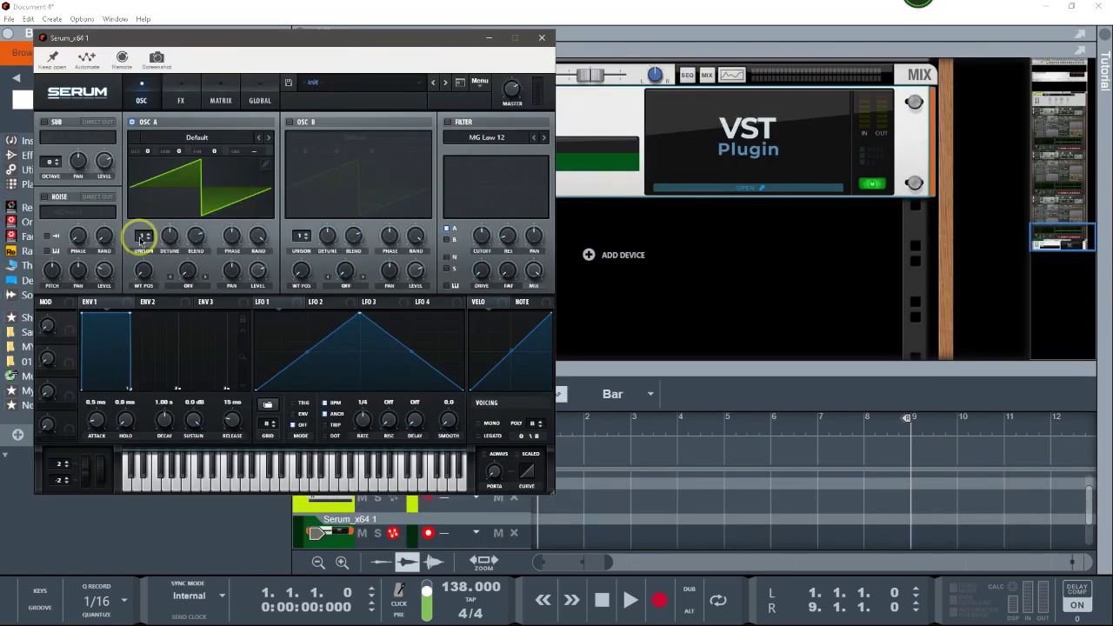
Set Serum's oscillator A unison to 3 voices and turn its blend up to 100.
{"action": "left_click", "coordinate": [148, 236]}
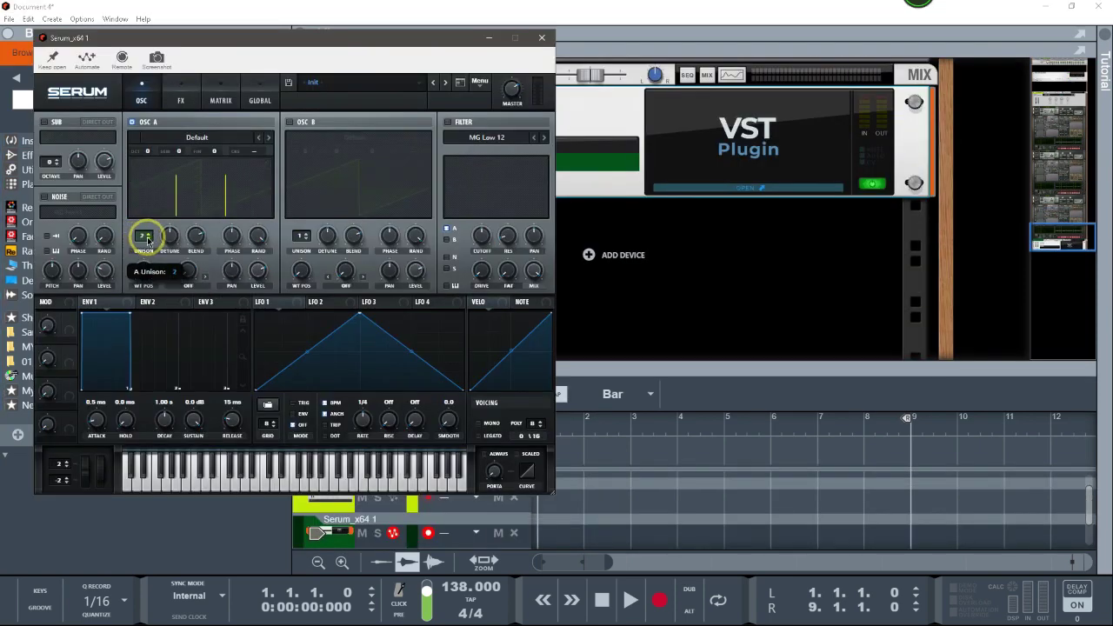
{"action": "left_click", "coordinate": [148, 236]}
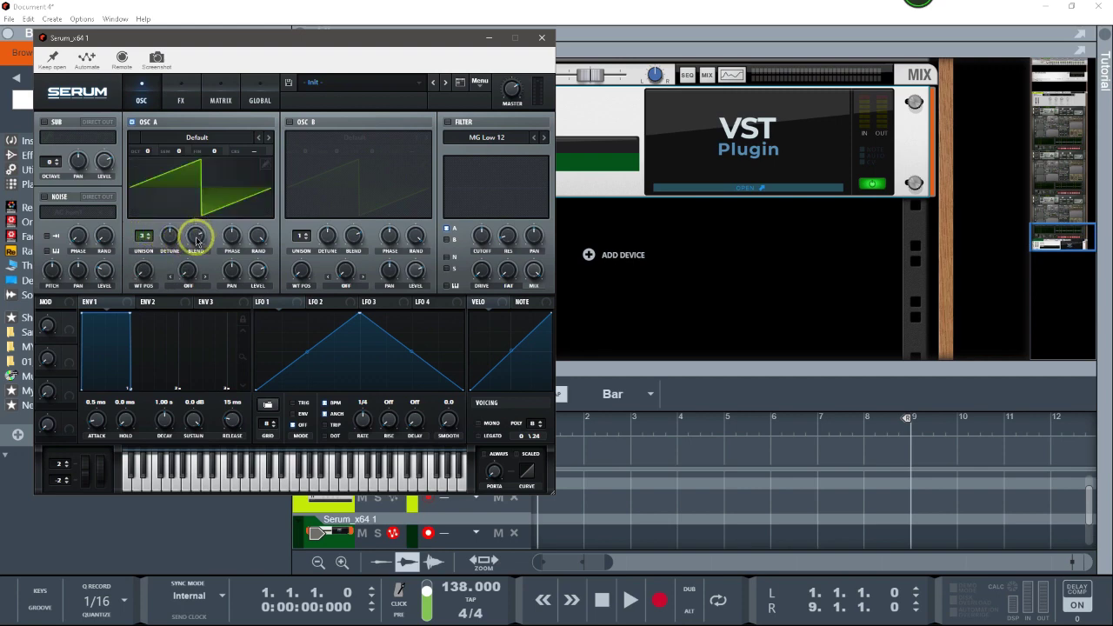
{"action": "left_click_drag", "start_coordinate": [197, 241], "coordinate": [253, 5]}
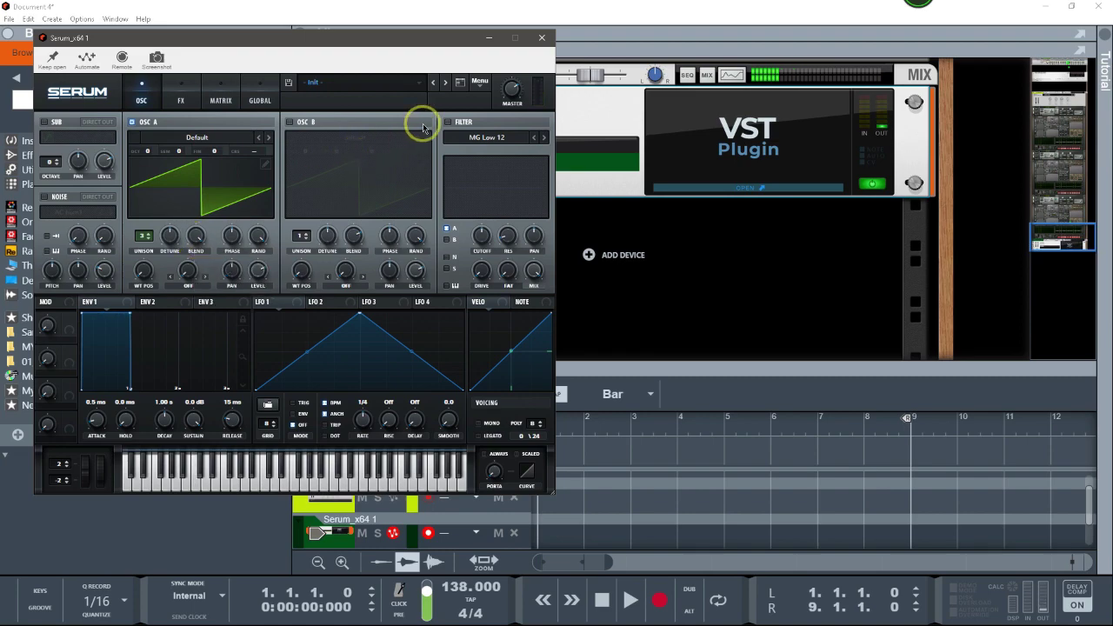
{"action": "left_click_drag", "start_coordinate": [612, 302], "coordinate": [611, 303]}
{"action": "scroll", "coordinate": [572, 250], "scroll_direction": "up", "scroll_amount": 3}
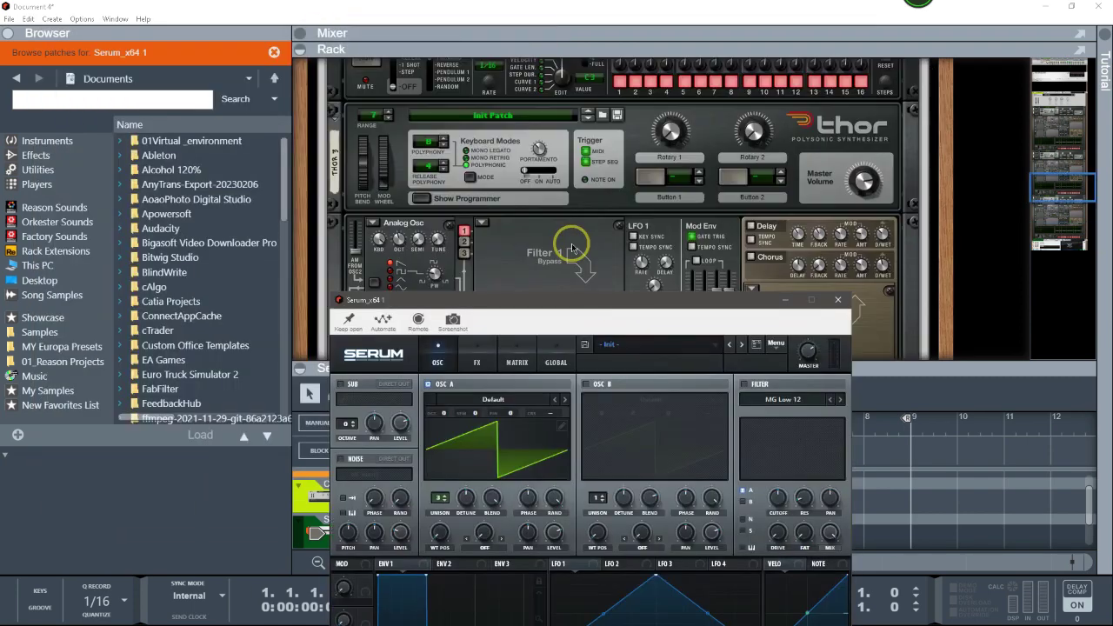
{"action": "scroll", "coordinate": [572, 251], "scroll_direction": "up", "scroll_amount": 8}
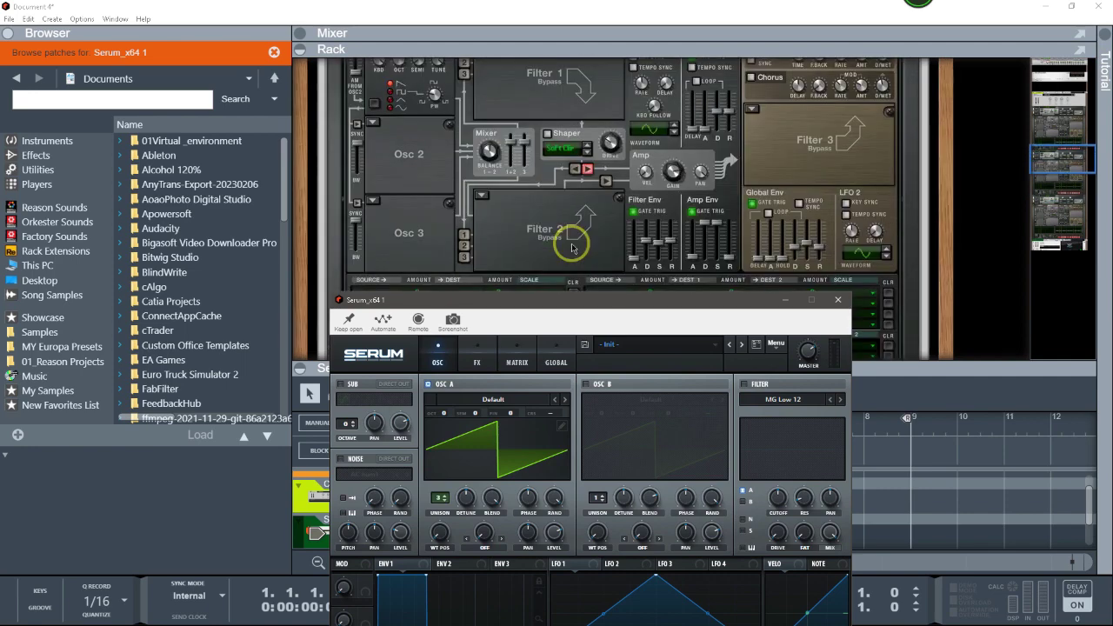
{"action": "scroll", "coordinate": [573, 250], "scroll_direction": "up", "scroll_amount": 7}
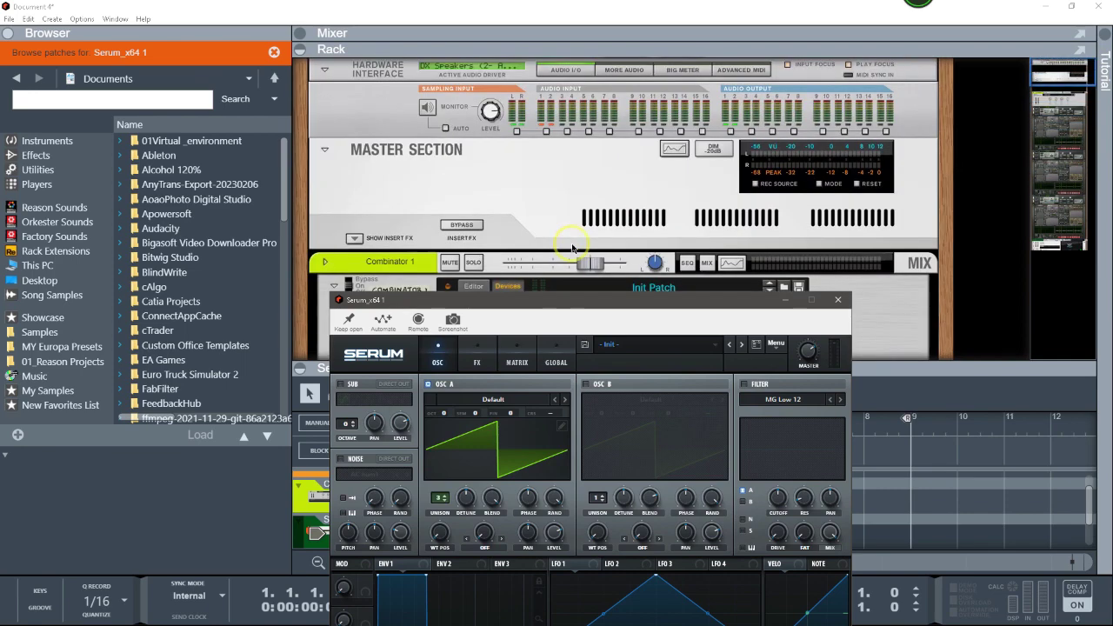
{"action": "scroll", "coordinate": [572, 250], "scroll_direction": "down", "scroll_amount": 6}
Select Combinator 1, route keyboard input to its track, and lower its output level slightly.
{"action": "left_click", "coordinate": [442, 186]}
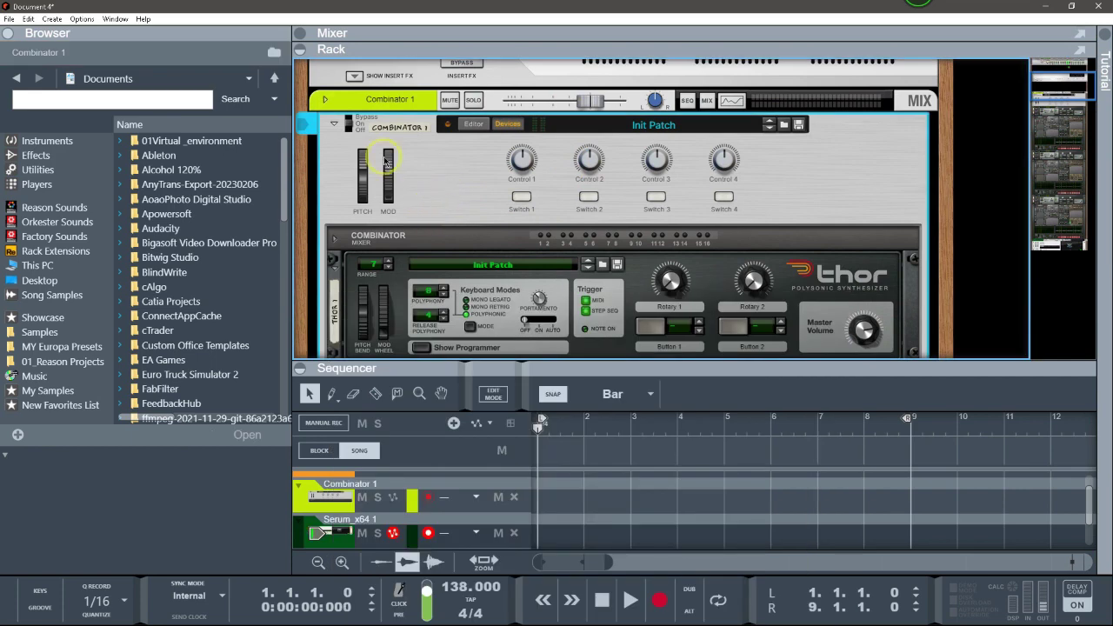
{"action": "left_click", "coordinate": [352, 469]}
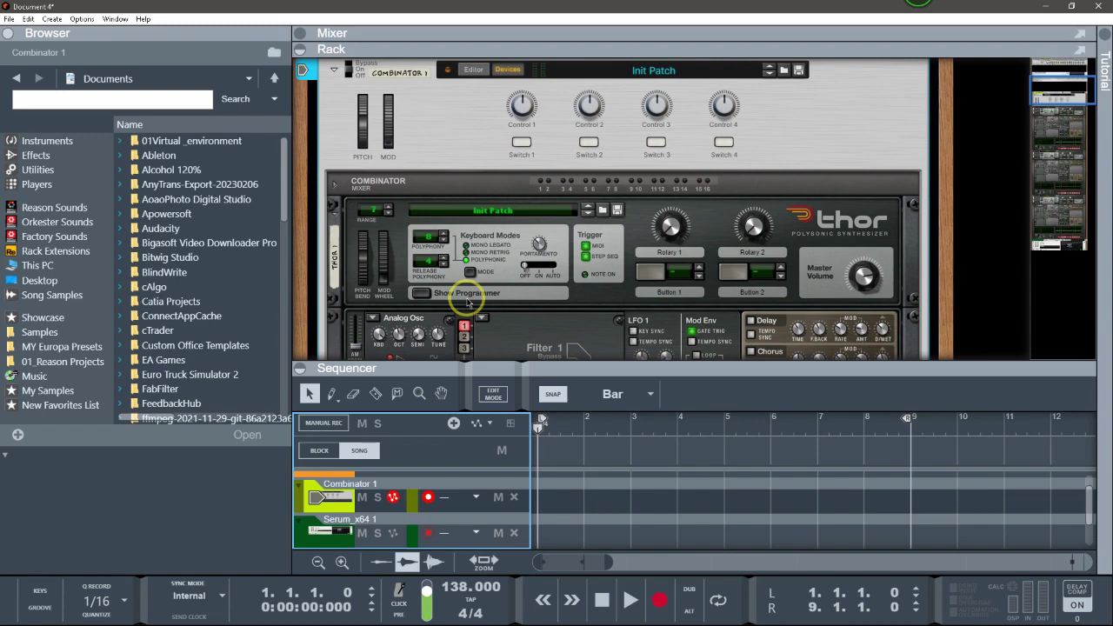
{"action": "scroll", "coordinate": [596, 273], "scroll_direction": "up", "scroll_amount": 3}
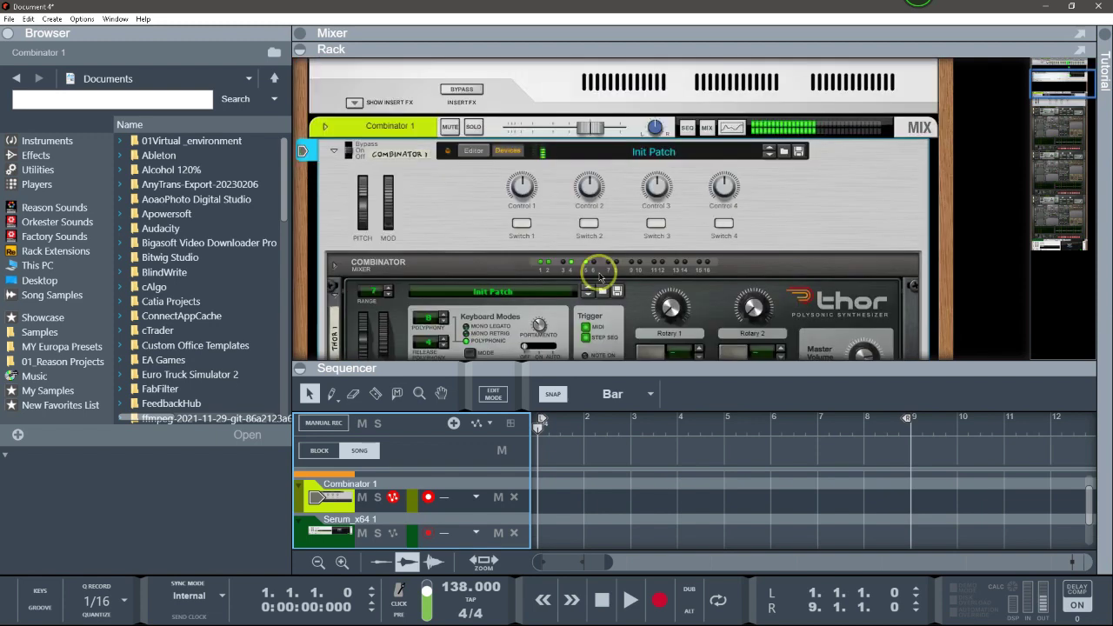
{"action": "left_click_drag", "start_coordinate": [592, 214], "coordinate": [575, 210]}
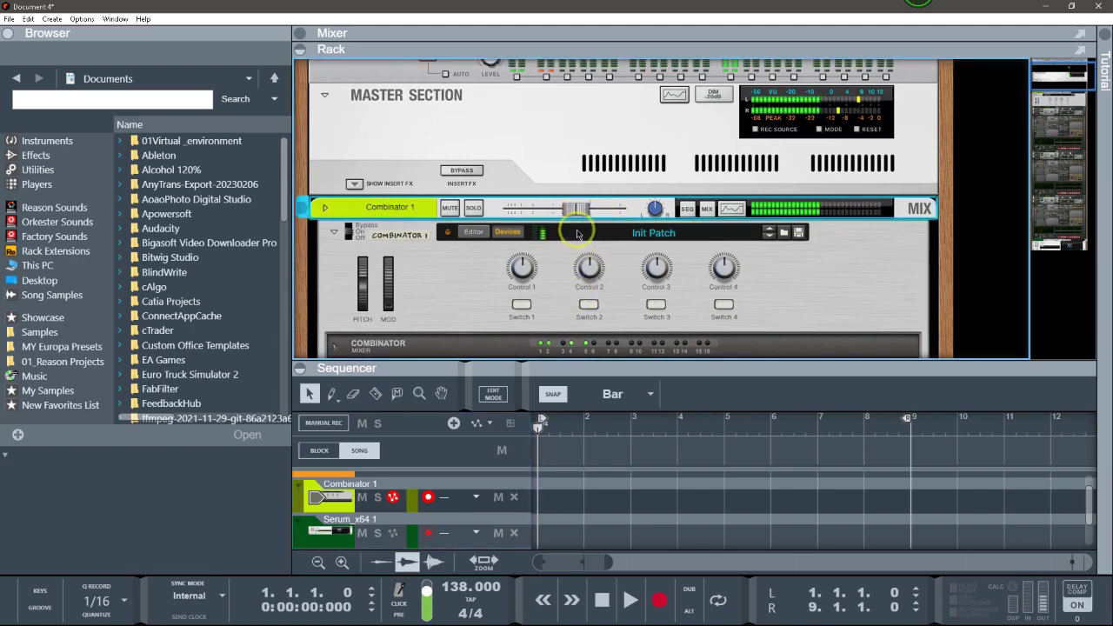
{"action": "scroll", "coordinate": [578, 233], "scroll_direction": "down", "scroll_amount": 3}
Delete the Serum_x64 1 track along with its rack device.
{"action": "left_click", "coordinate": [359, 530]}
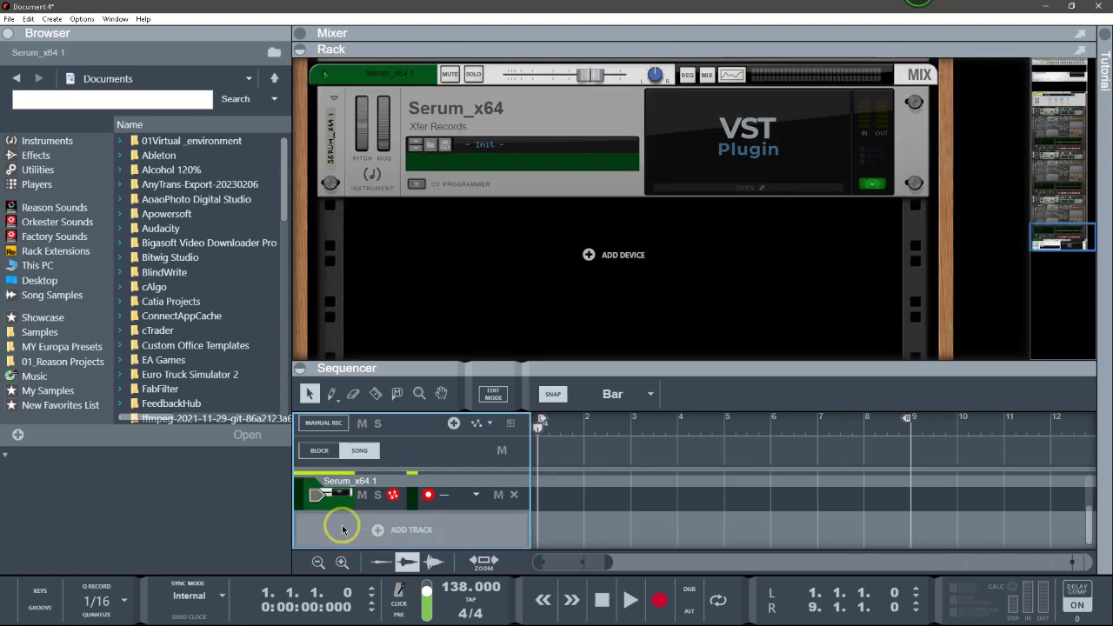
{"action": "scroll", "coordinate": [357, 496], "scroll_direction": "up", "scroll_amount": 2}
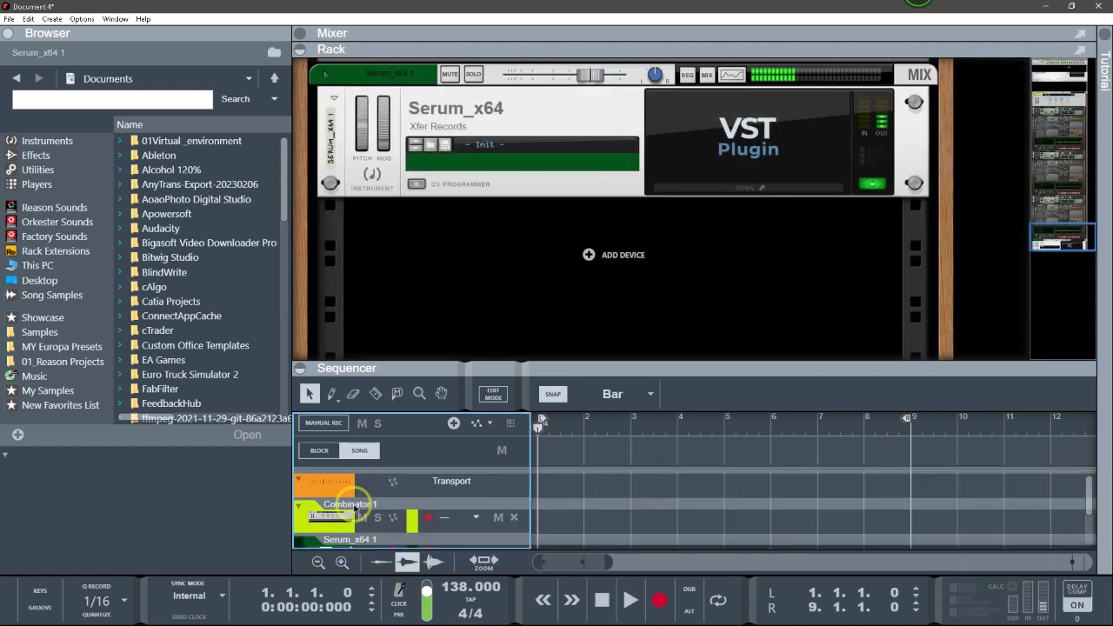
{"action": "left_click", "coordinate": [339, 514]}
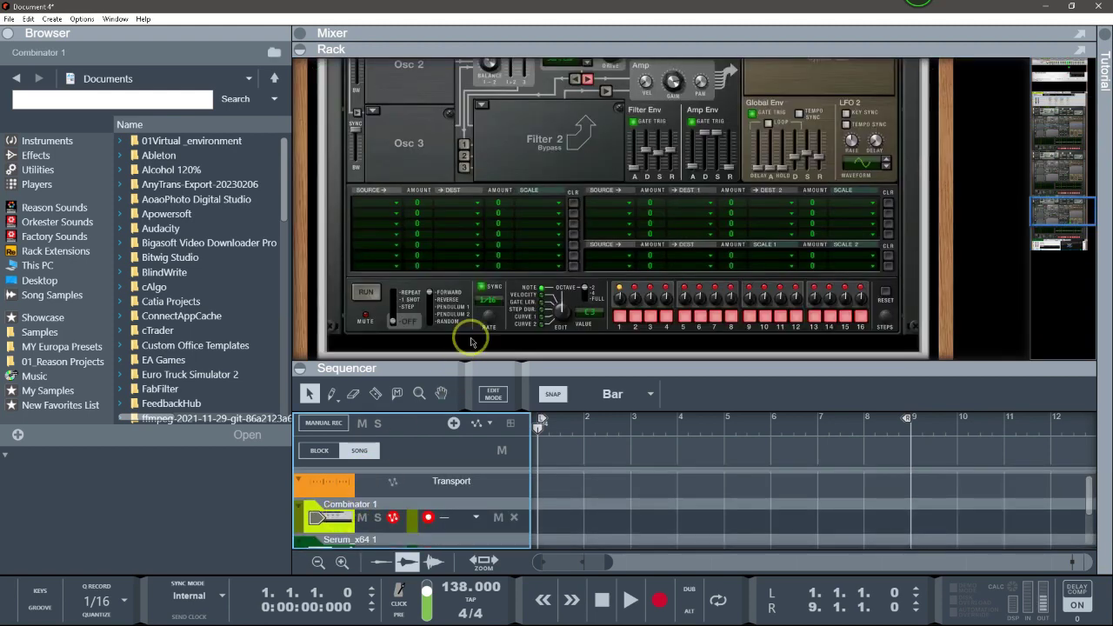
{"action": "scroll", "coordinate": [470, 341], "scroll_direction": "down", "scroll_amount": 3}
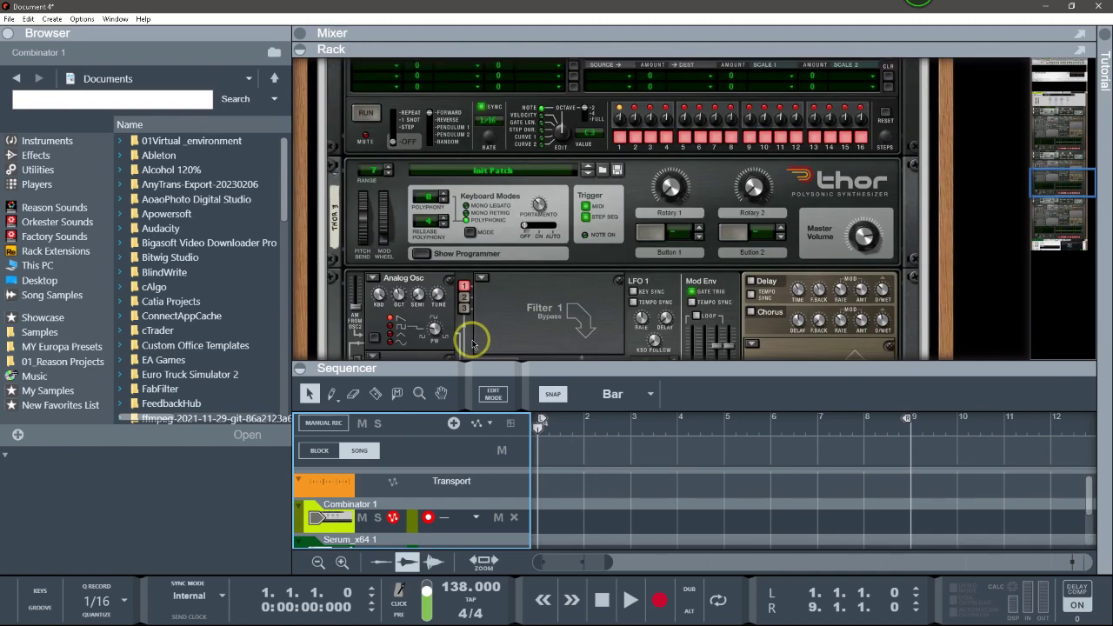
{"action": "scroll", "coordinate": [345, 502], "scroll_direction": "down", "scroll_amount": 2}
{"action": "left_click", "coordinate": [327, 496]}
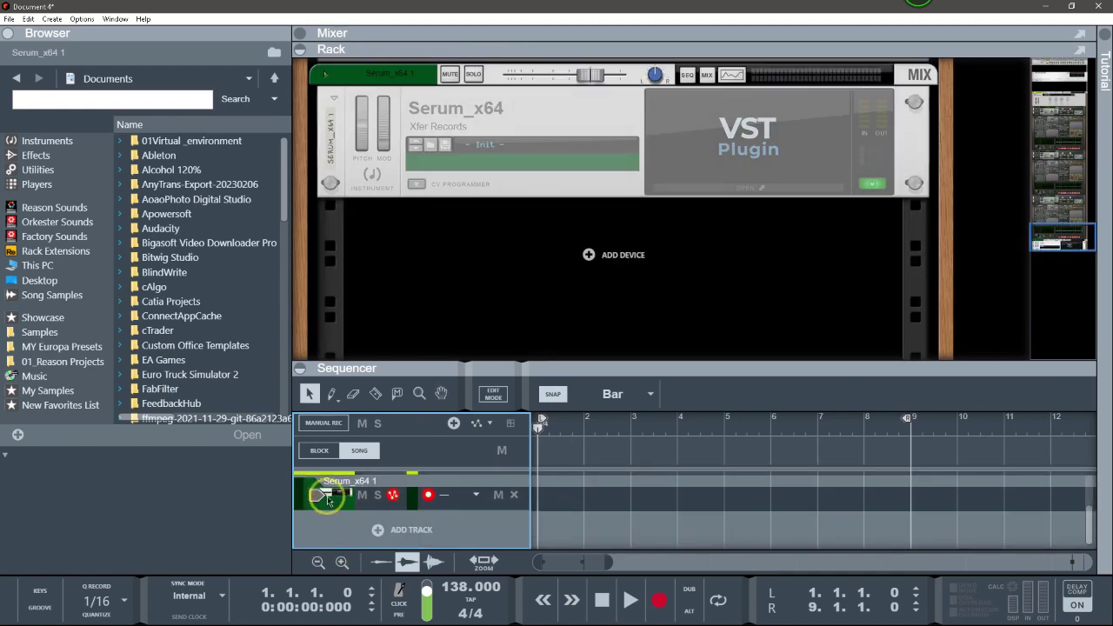
{"action": "key", "text": "Delete"}
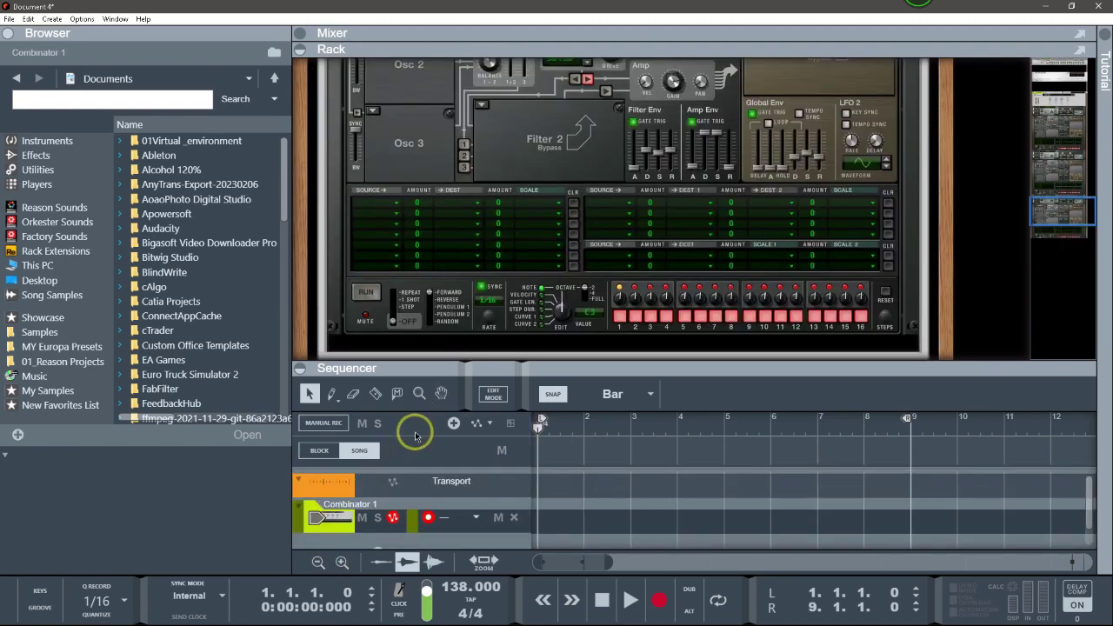
{"action": "scroll", "coordinate": [551, 298], "scroll_direction": "up", "scroll_amount": 4}
{"action": "scroll", "coordinate": [559, 309], "scroll_direction": "up", "scroll_amount": 2}
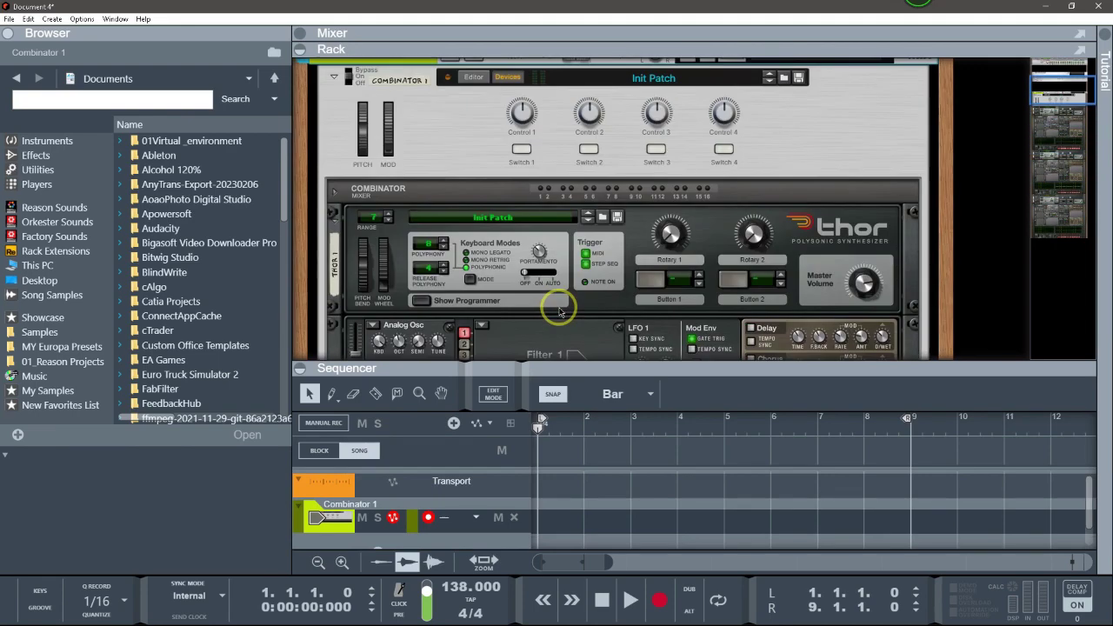
{"action": "scroll", "coordinate": [428, 225], "scroll_direction": "up", "scroll_amount": 4}
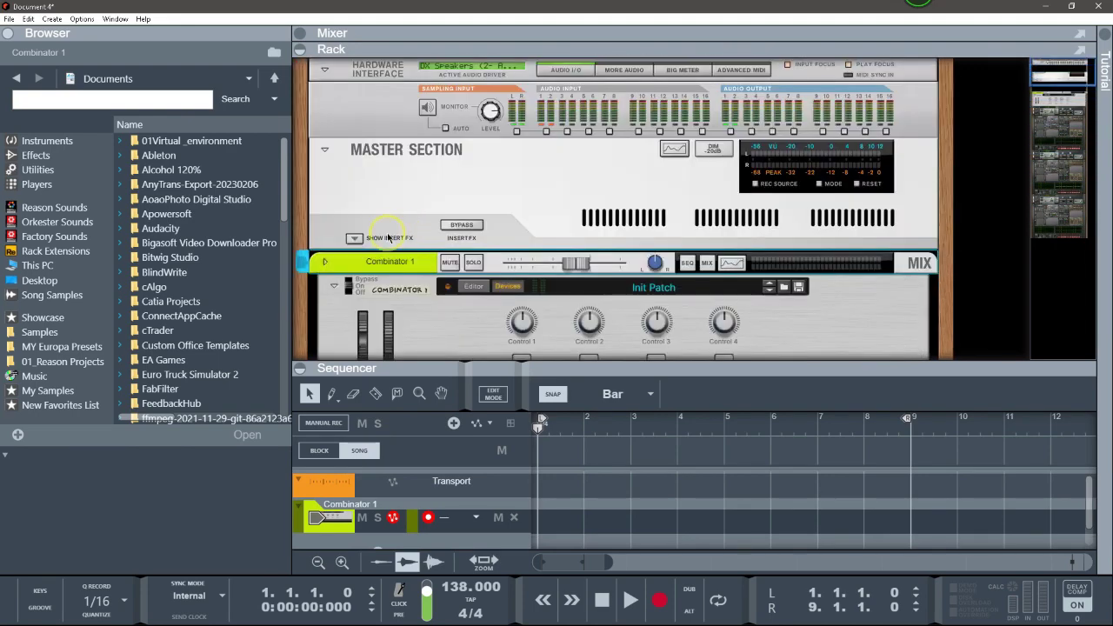
Fold Combinator 1, add a DDL-1 delay below it with adjusted feedback, and open the Traffic.mid web page.
{"action": "left_click", "coordinate": [328, 261]}
{"action": "left_click", "coordinate": [353, 295]}
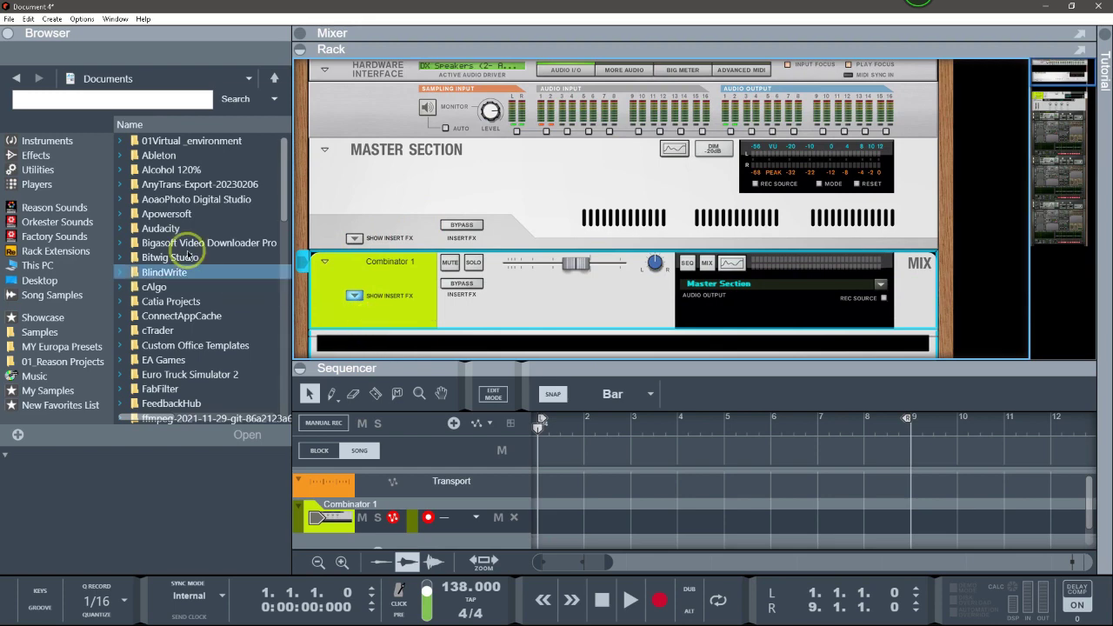
{"action": "left_click", "coordinate": [33, 155]}
{"action": "scroll", "coordinate": [160, 243], "scroll_direction": "down", "scroll_amount": 5}
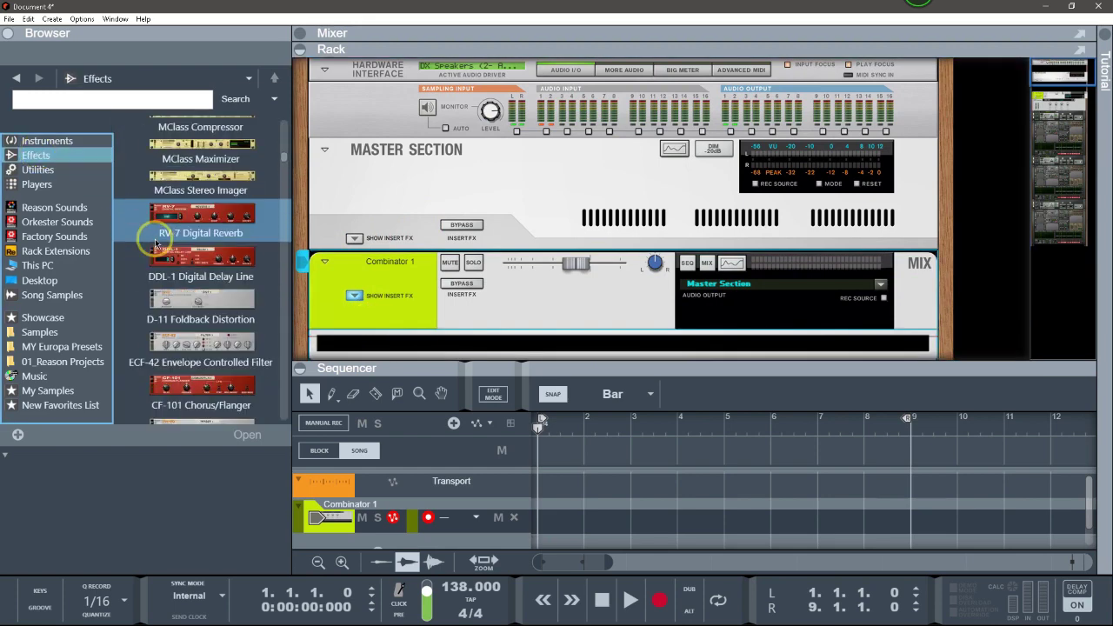
{"action": "left_click_drag", "start_coordinate": [195, 256], "coordinate": [423, 338]}
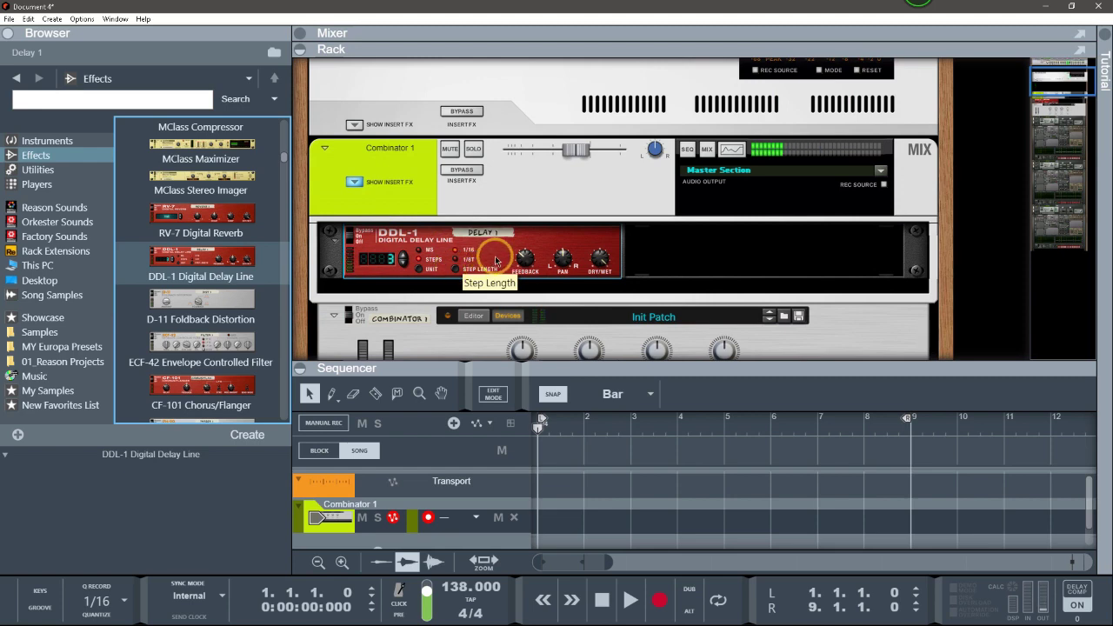
{"action": "left_click", "coordinate": [525, 258]}
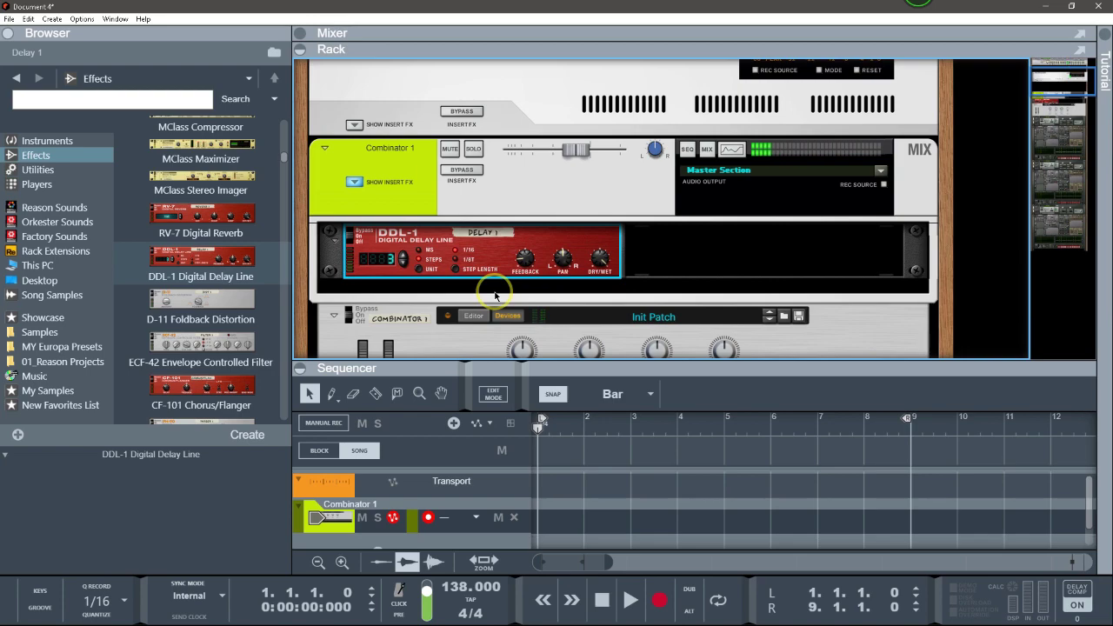
{"action": "left_click", "coordinate": [1043, 10]}
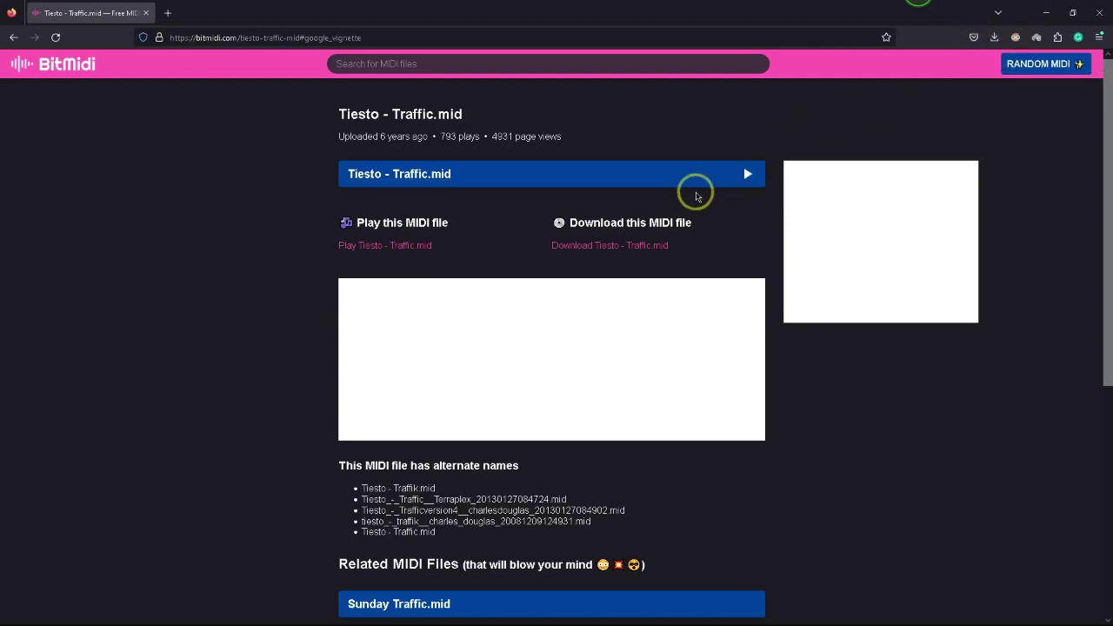
{"action": "left_click", "coordinate": [360, 70]}
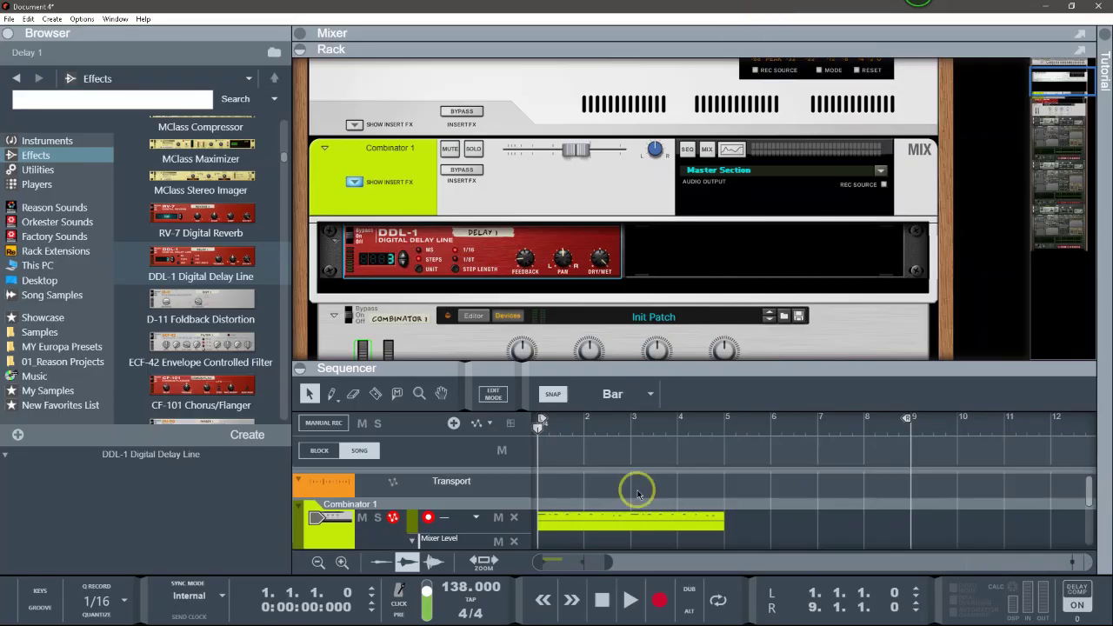
Transpose every Traffic clip note up a semitone and add a copy down at A#2.
{"action": "double_click", "coordinate": [591, 523]}
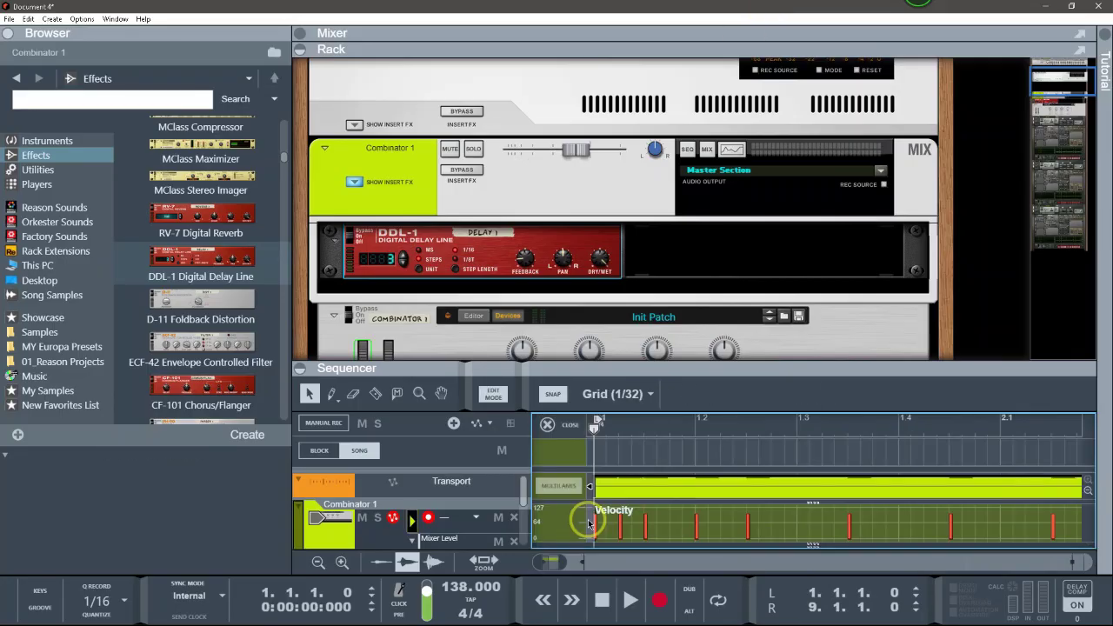
{"action": "left_click_drag", "start_coordinate": [629, 376], "coordinate": [639, 124]}
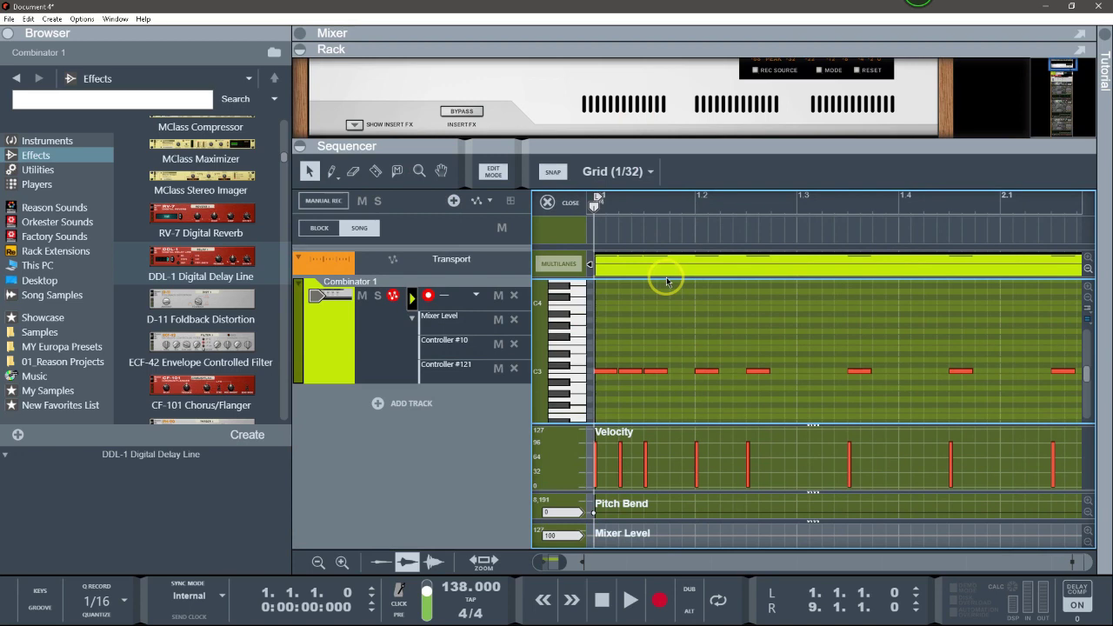
{"action": "scroll", "coordinate": [735, 322], "scroll_direction": "down", "scroll_amount": 2}
{"action": "scroll", "coordinate": [735, 322], "scroll_direction": "up", "scroll_amount": 3}
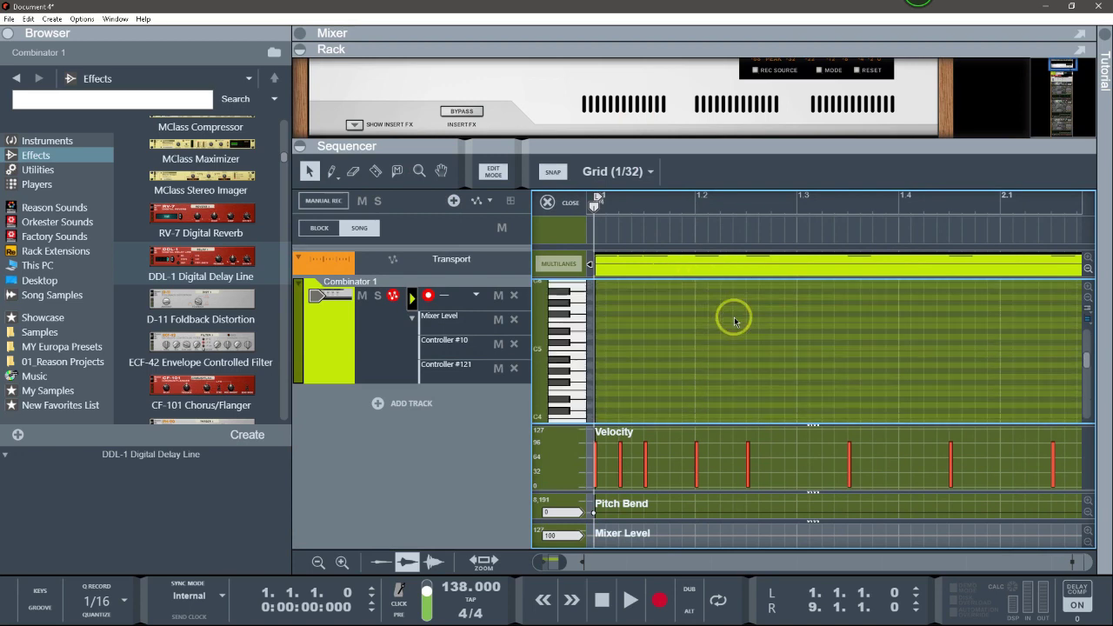
{"action": "scroll", "coordinate": [735, 329], "scroll_direction": "down", "scroll_amount": 5}
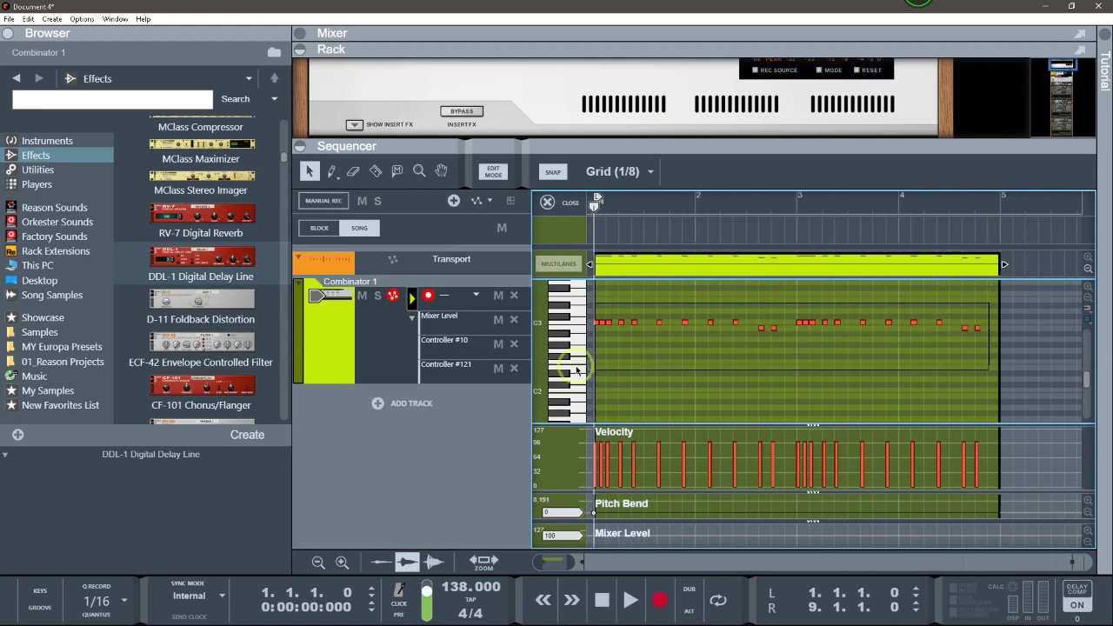
{"action": "key", "text": "ctrl+a"}
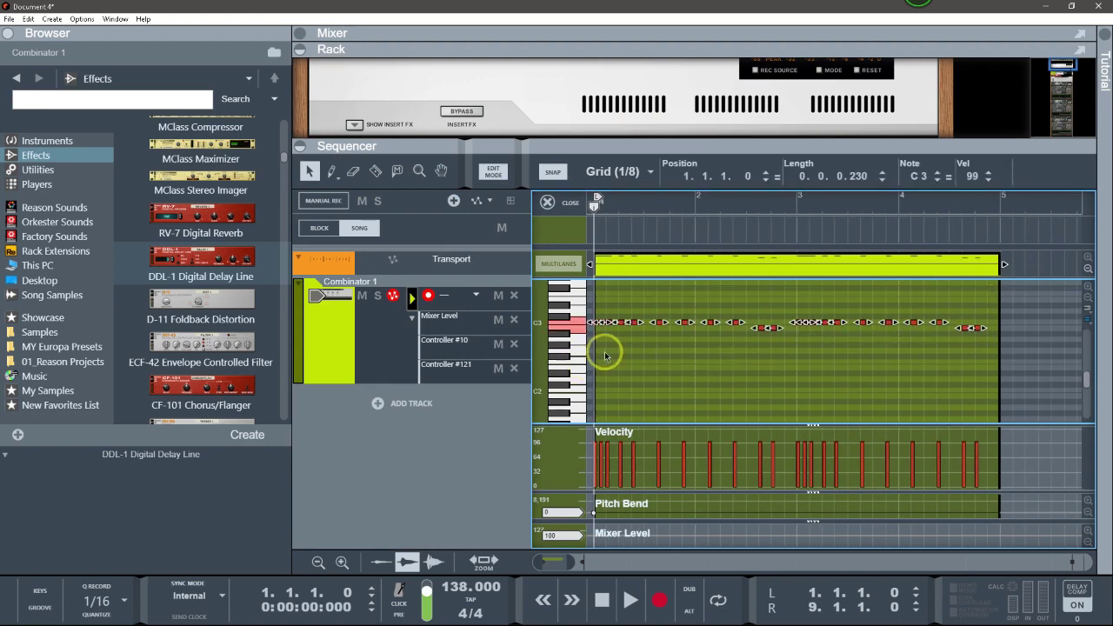
{"action": "key", "text": "Up"}
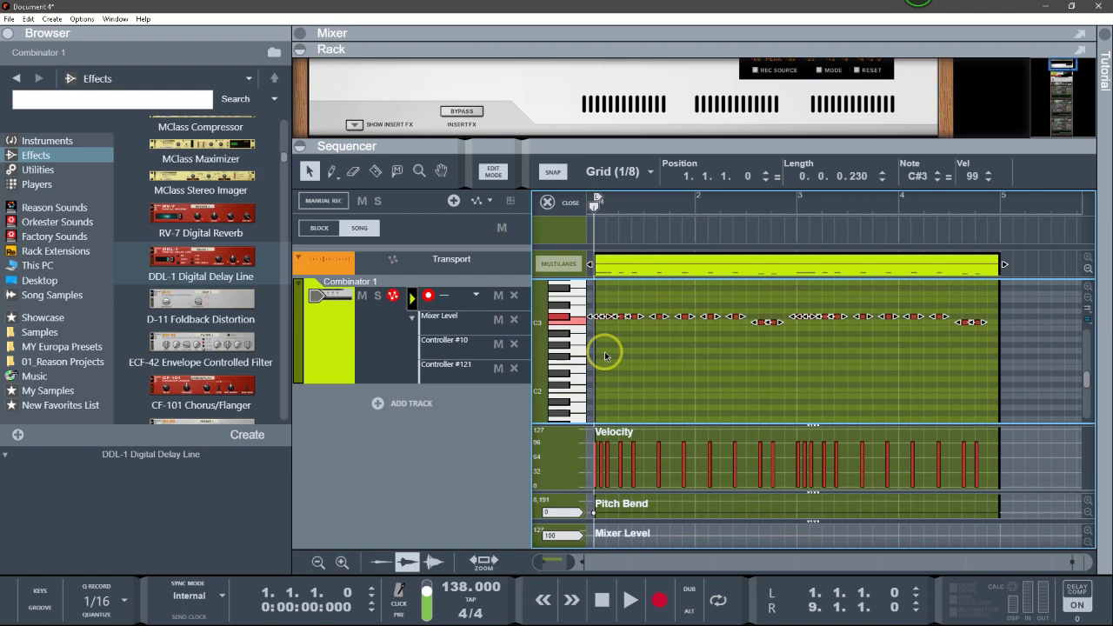
{"action": "left_click_drag", "start_coordinate": [634, 318], "coordinate": [612, 334]}
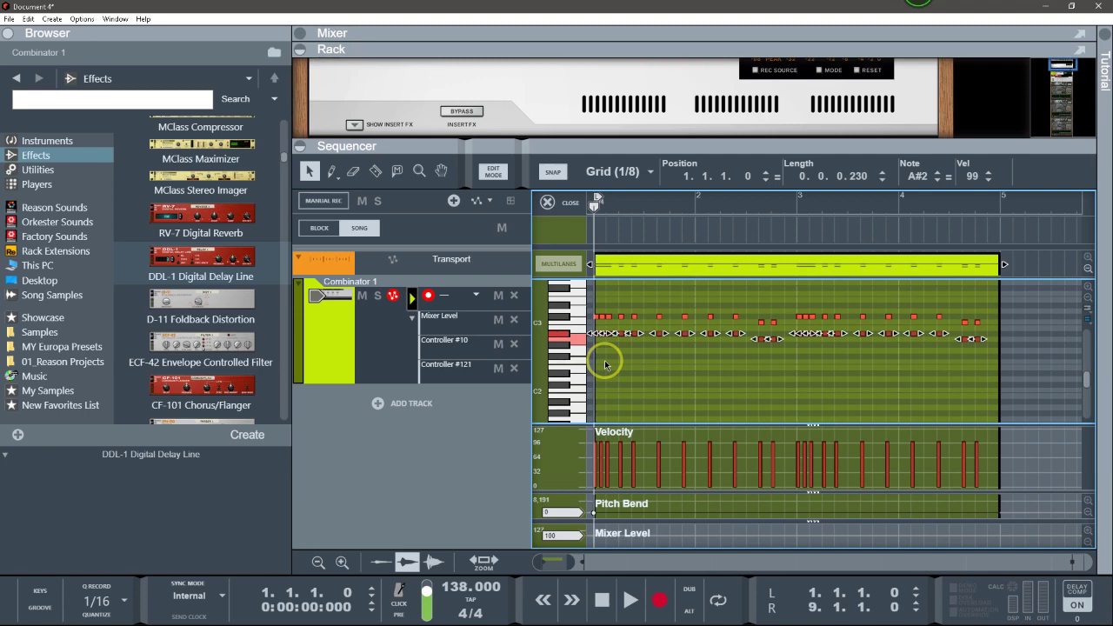
{"action": "left_click", "coordinate": [547, 202]}
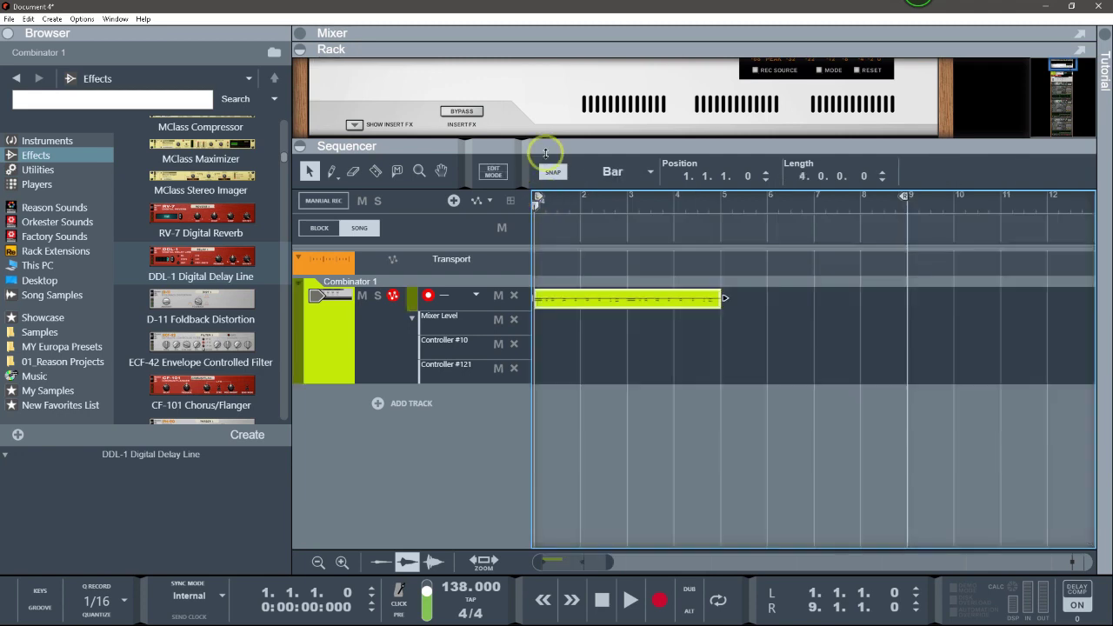
Loop bars 1-5, play the melody, and set Combinator 1's level to -1.88 dB.
{"action": "left_click", "coordinate": [719, 201], "text": "alt"}
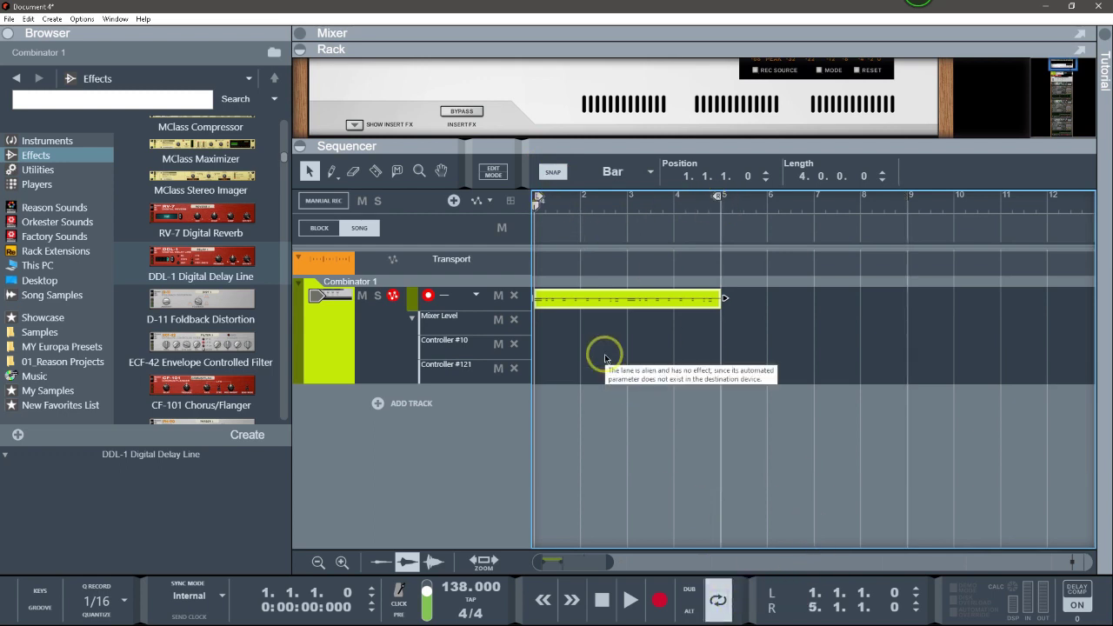
{"action": "key", "text": "space"}
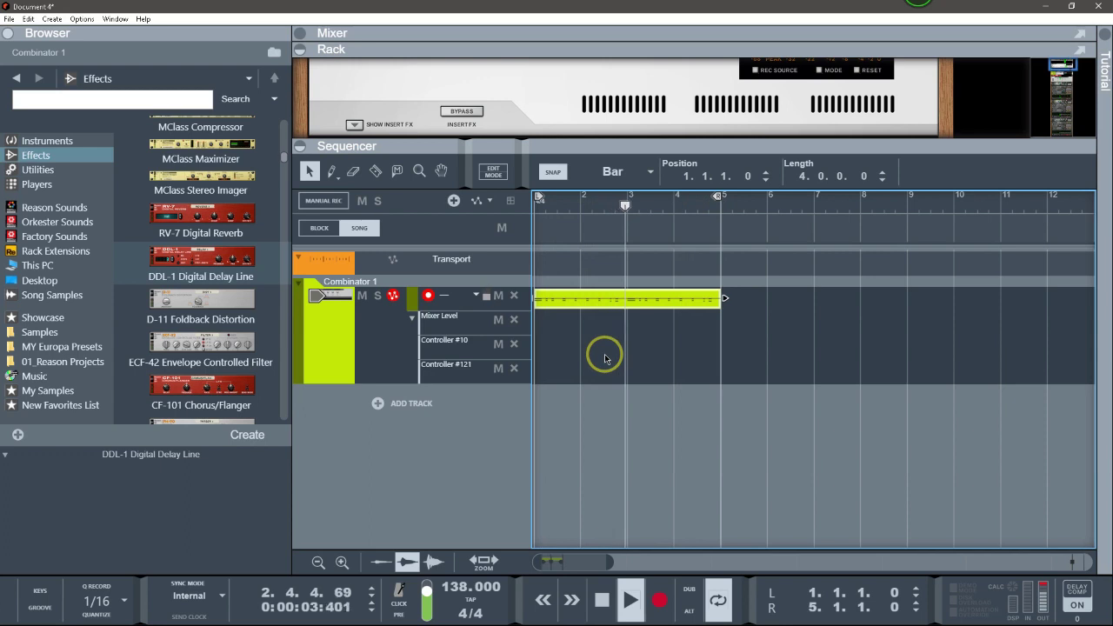
{"action": "left_click_drag", "start_coordinate": [680, 145], "coordinate": [679, 308]}
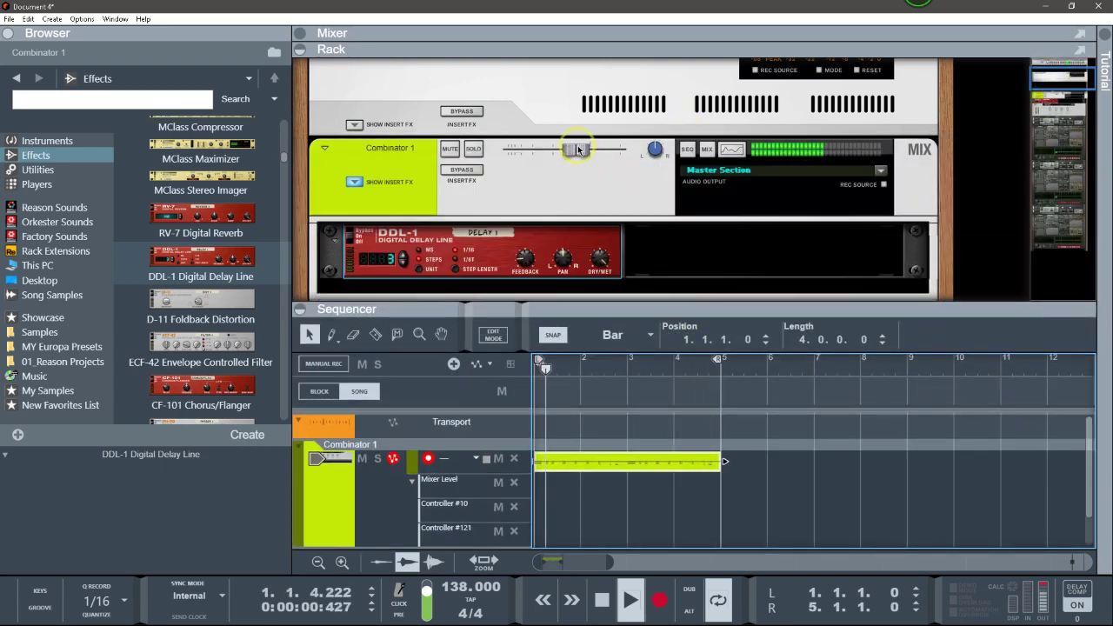
{"action": "left_click_drag", "start_coordinate": [578, 151], "coordinate": [587, 151]}
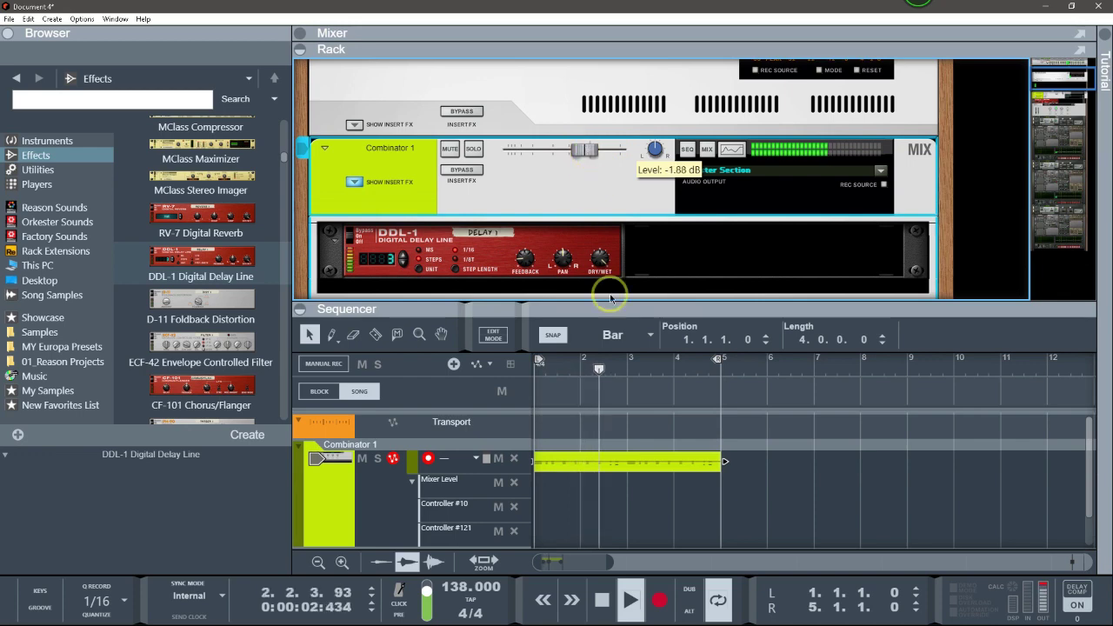
{"action": "left_click_drag", "start_coordinate": [618, 312], "coordinate": [628, 183]}
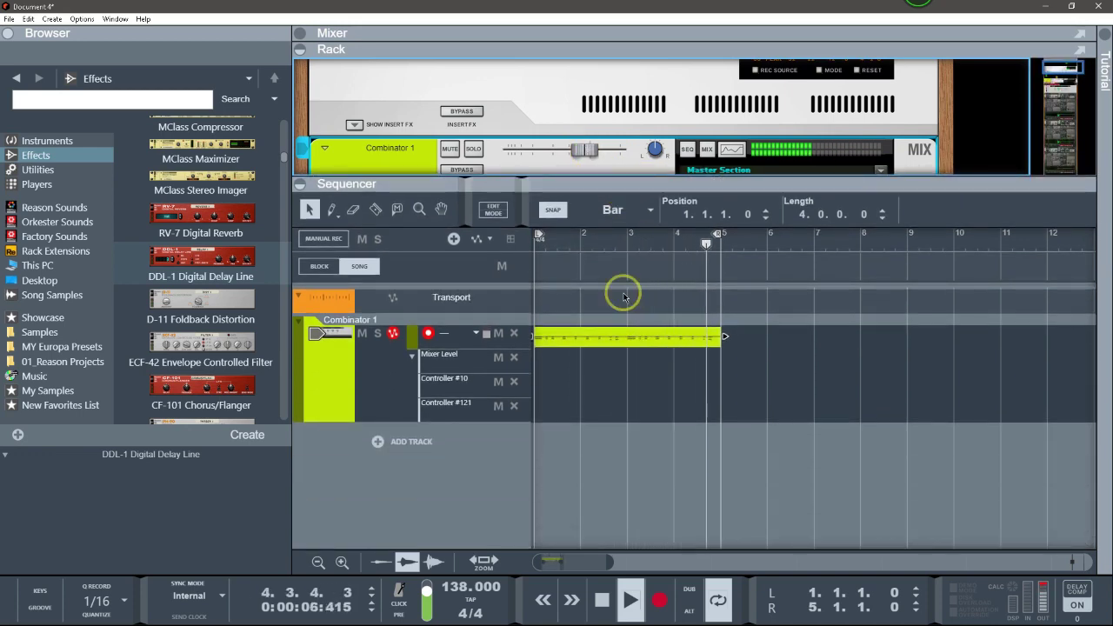
{"action": "key", "text": "space"}
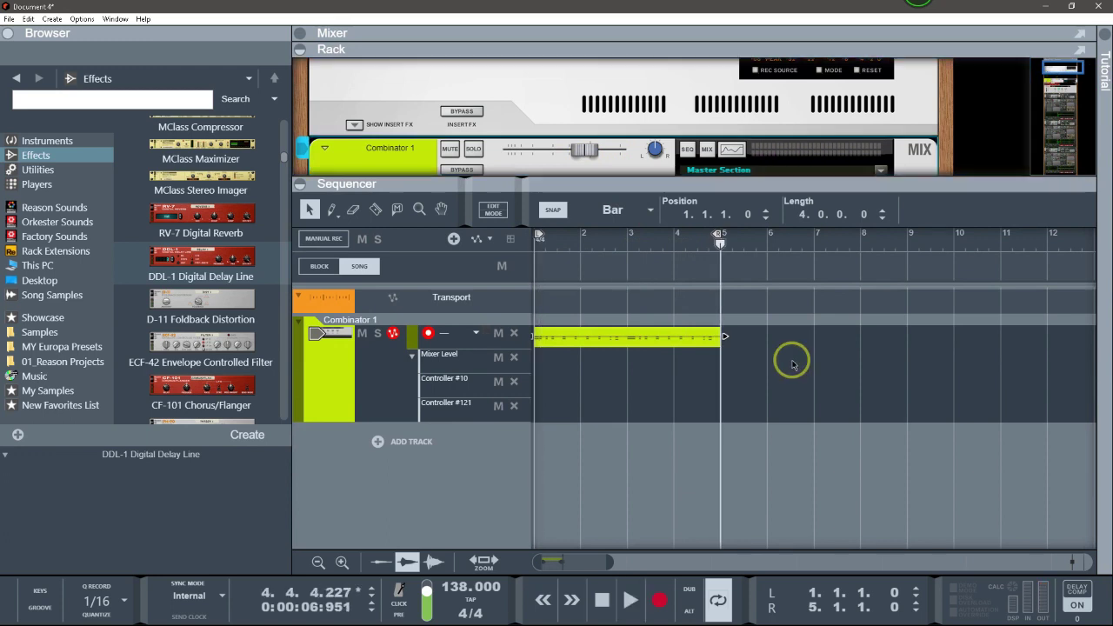